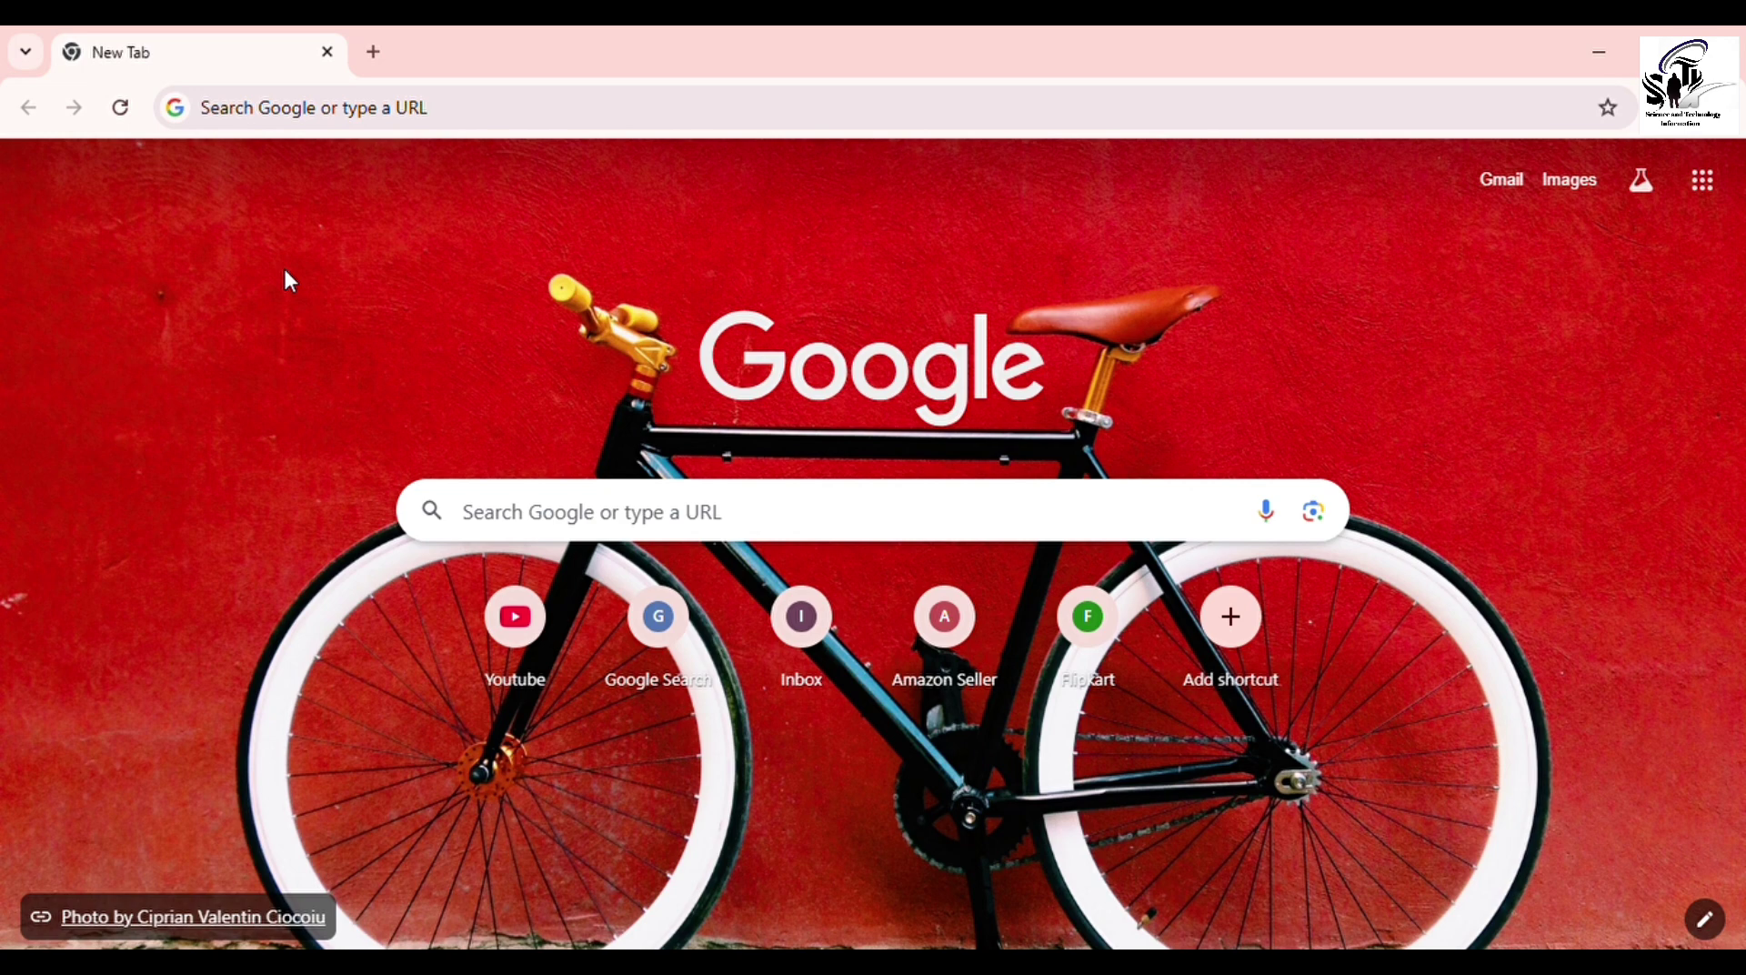
Step: Search Google for 'rti' and open the 'RTI Online :: Home' result
left_click(320, 107)
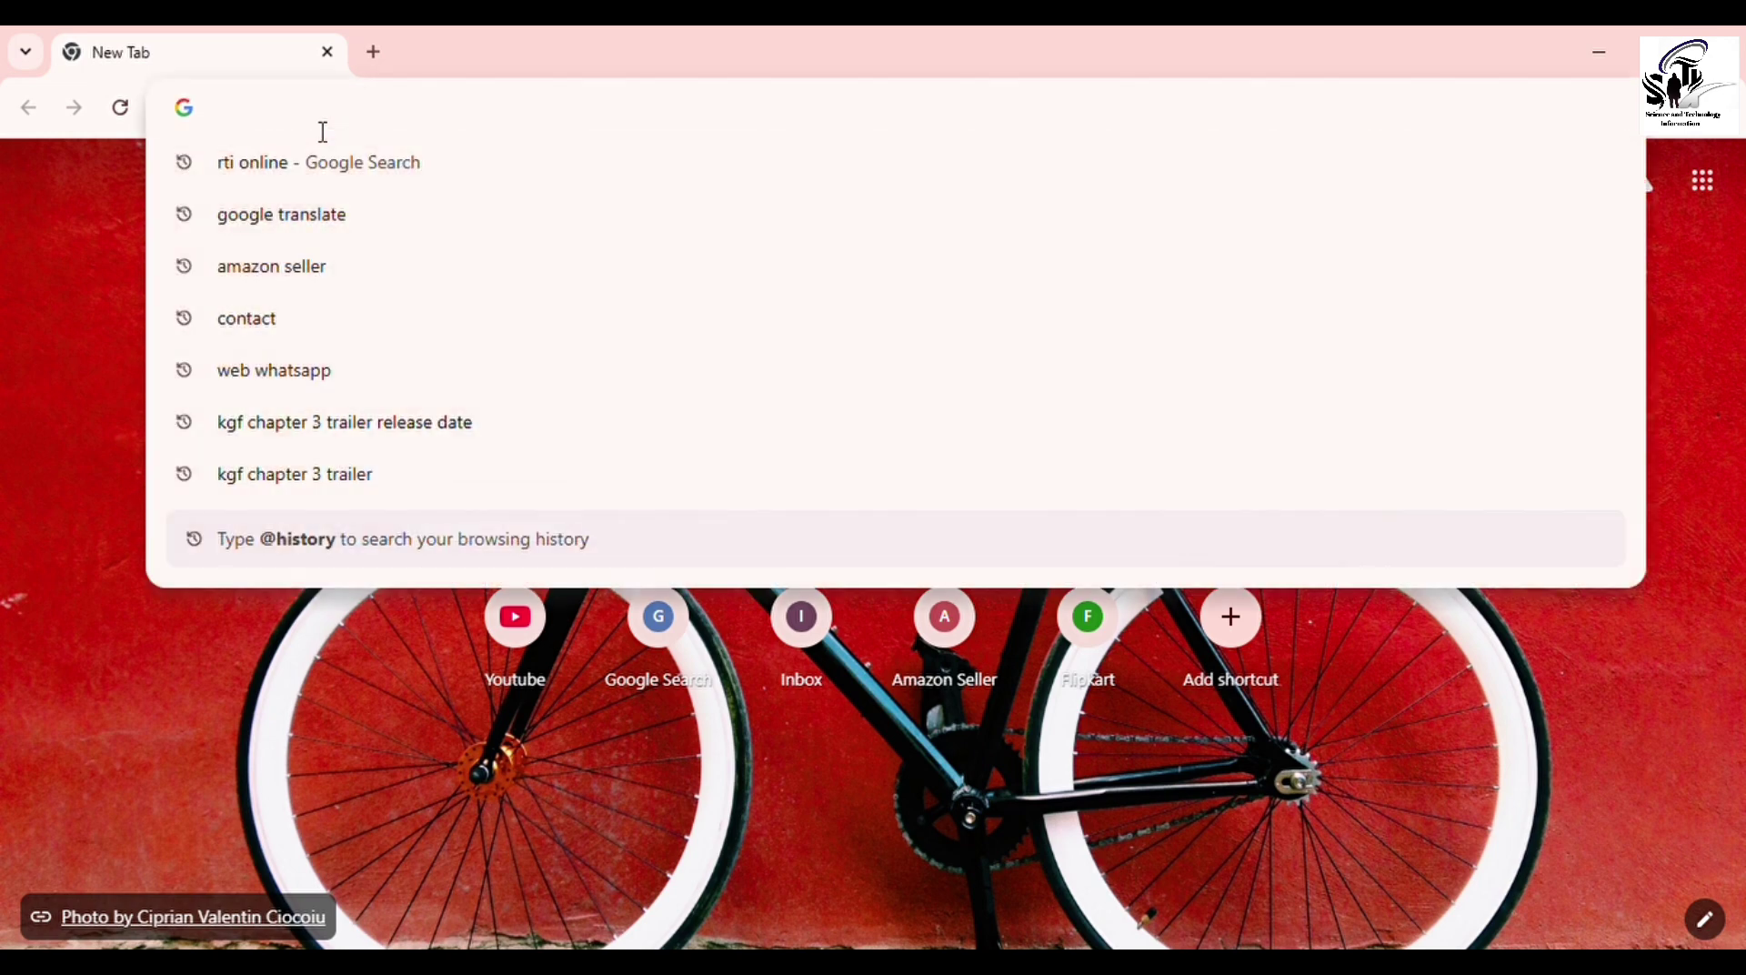
type("rti")
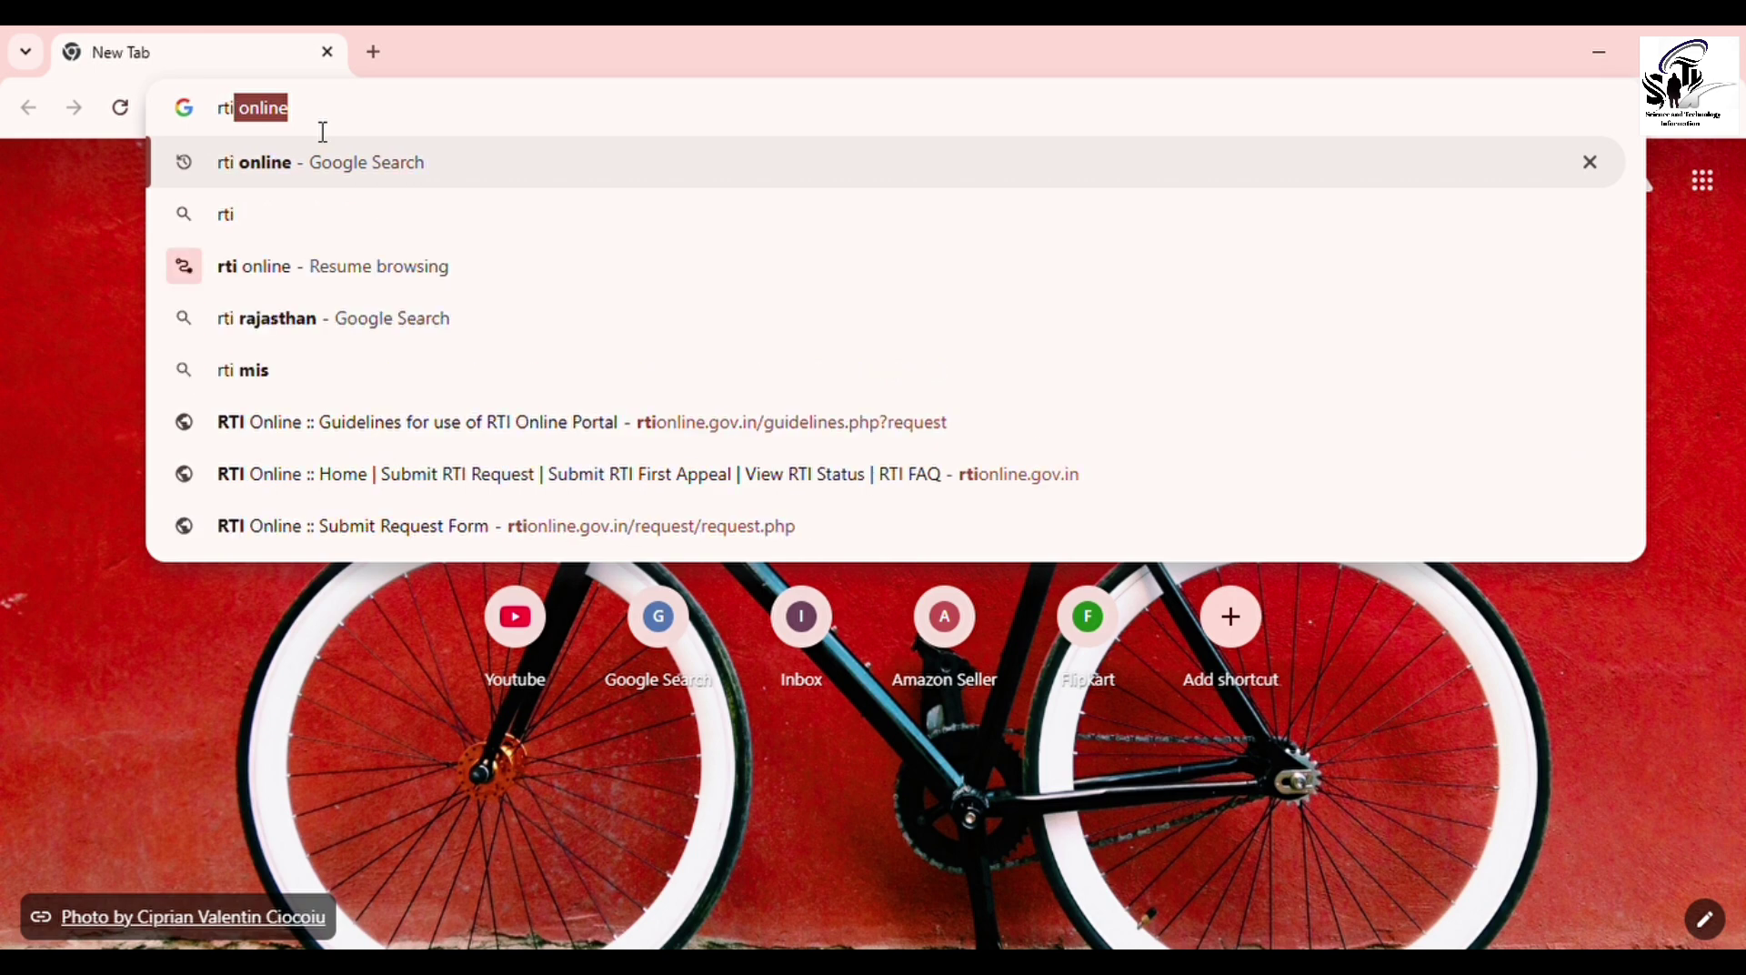
key("Return")
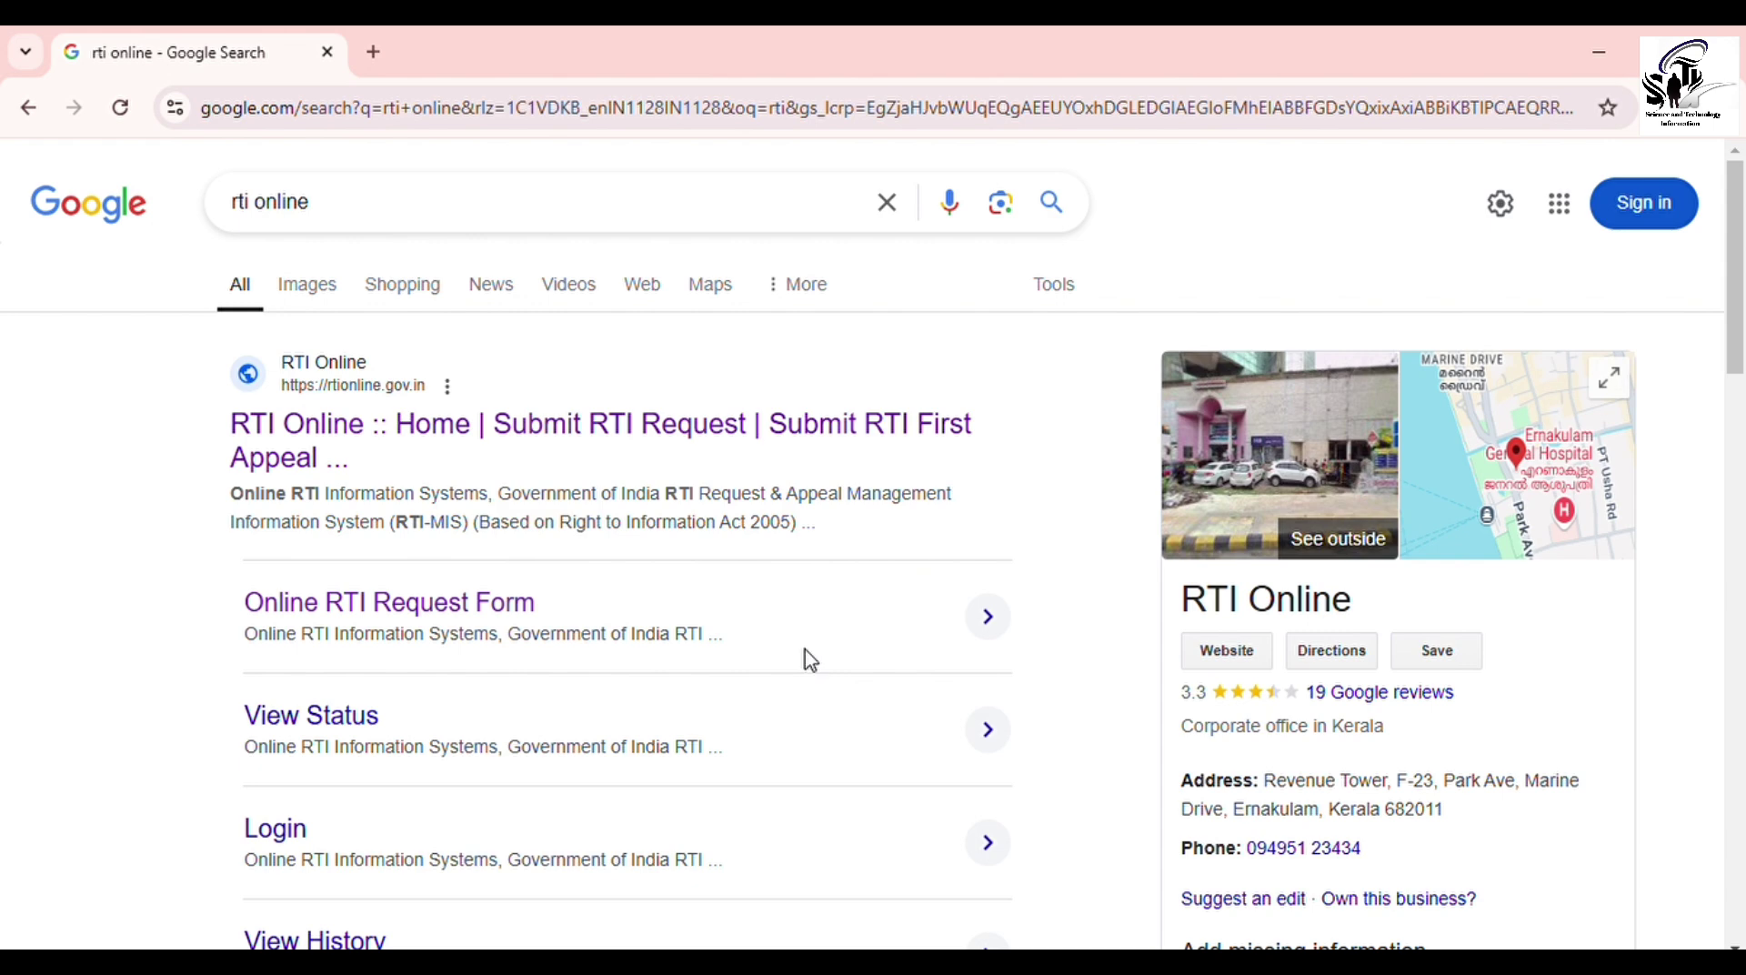
left_click(544, 445)
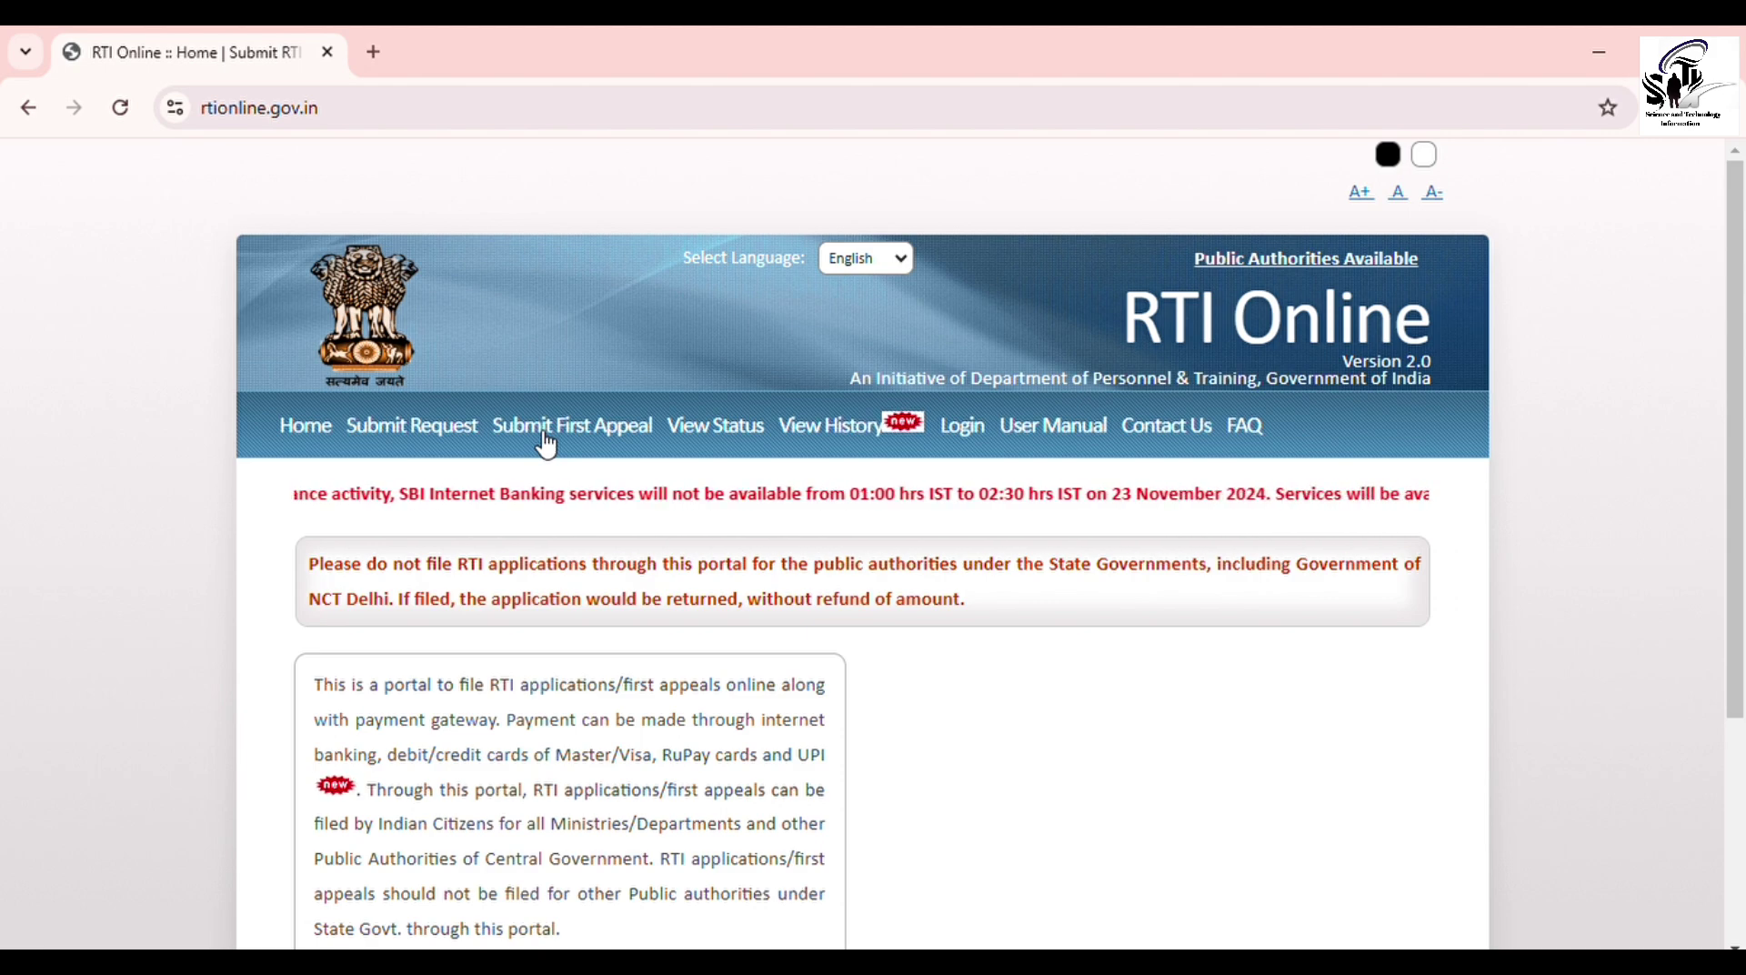
Step: Start a new request and accept the submission guidelines after reading them to the bottom
left_click(455, 443)
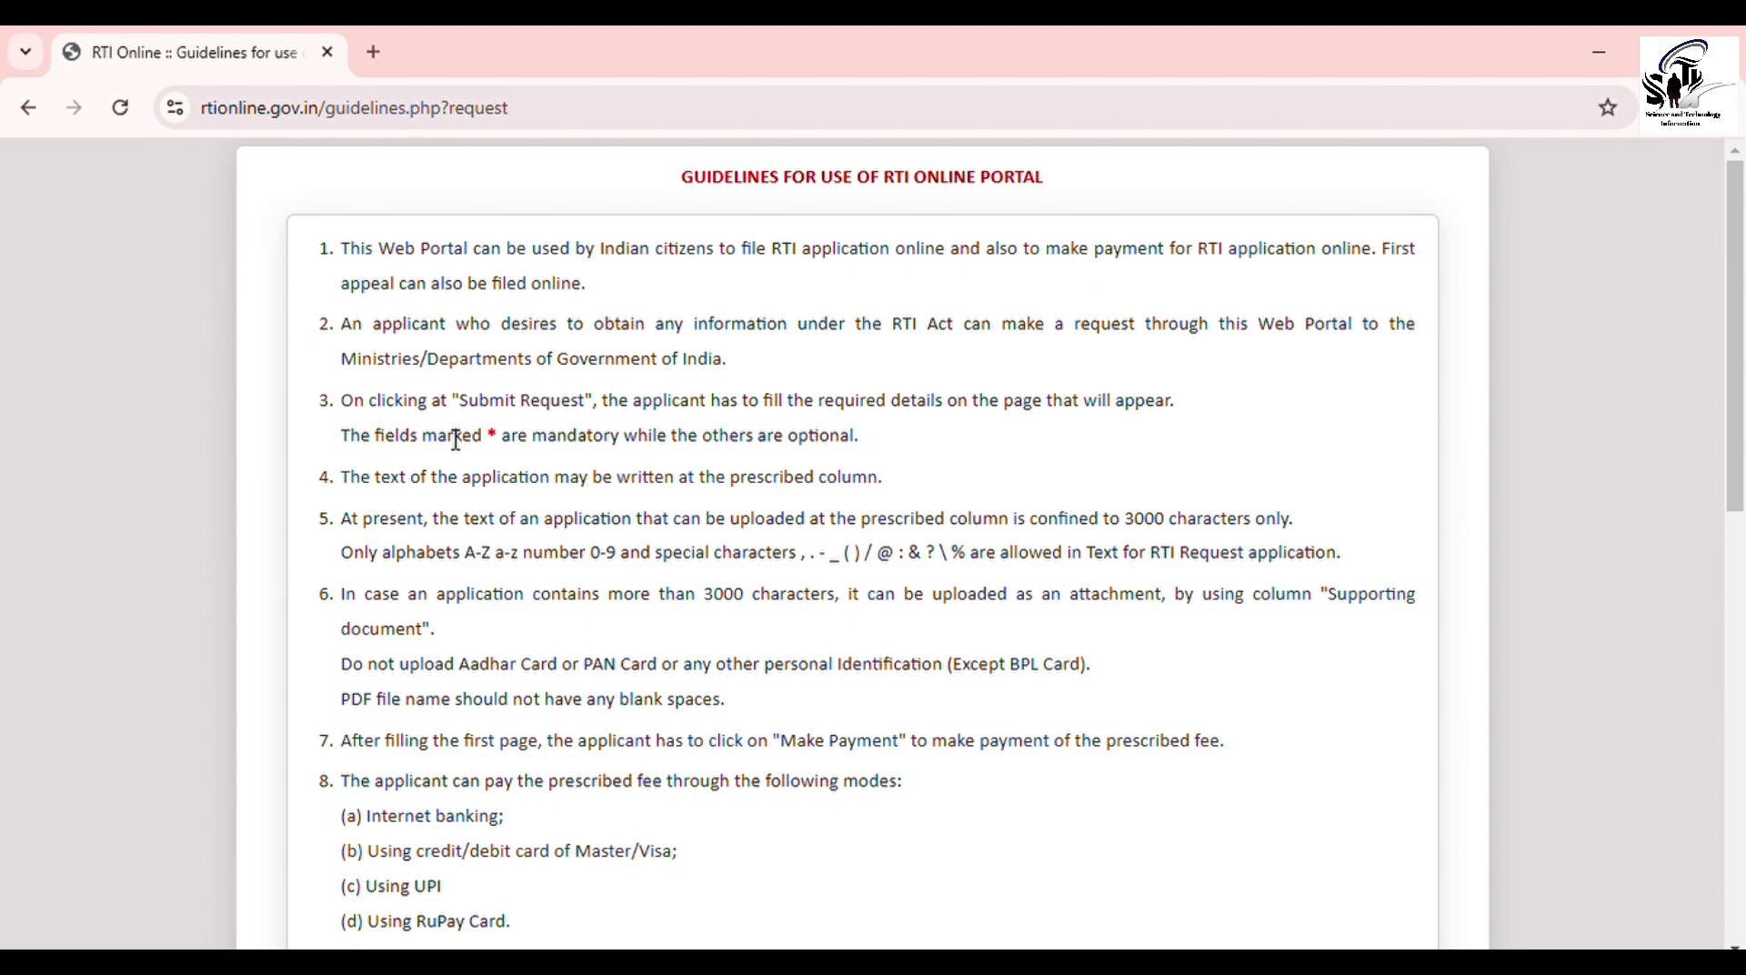
scroll(457, 440, "down", 8)
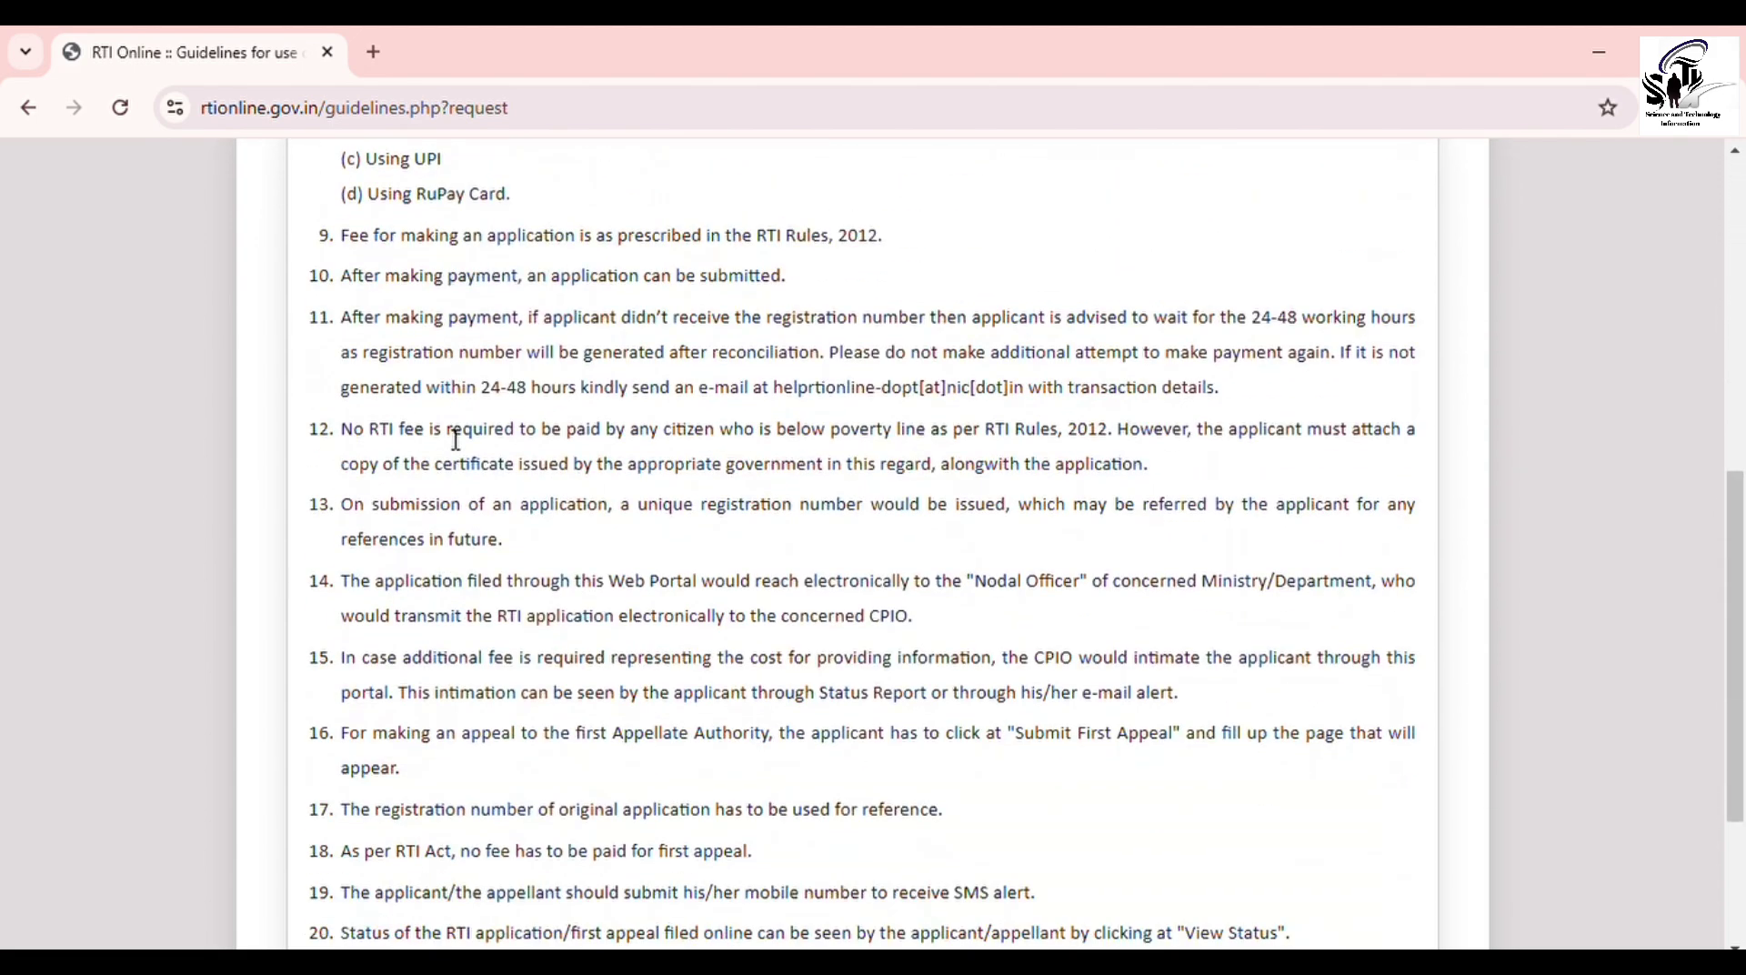
scroll(452, 440, "down", 3)
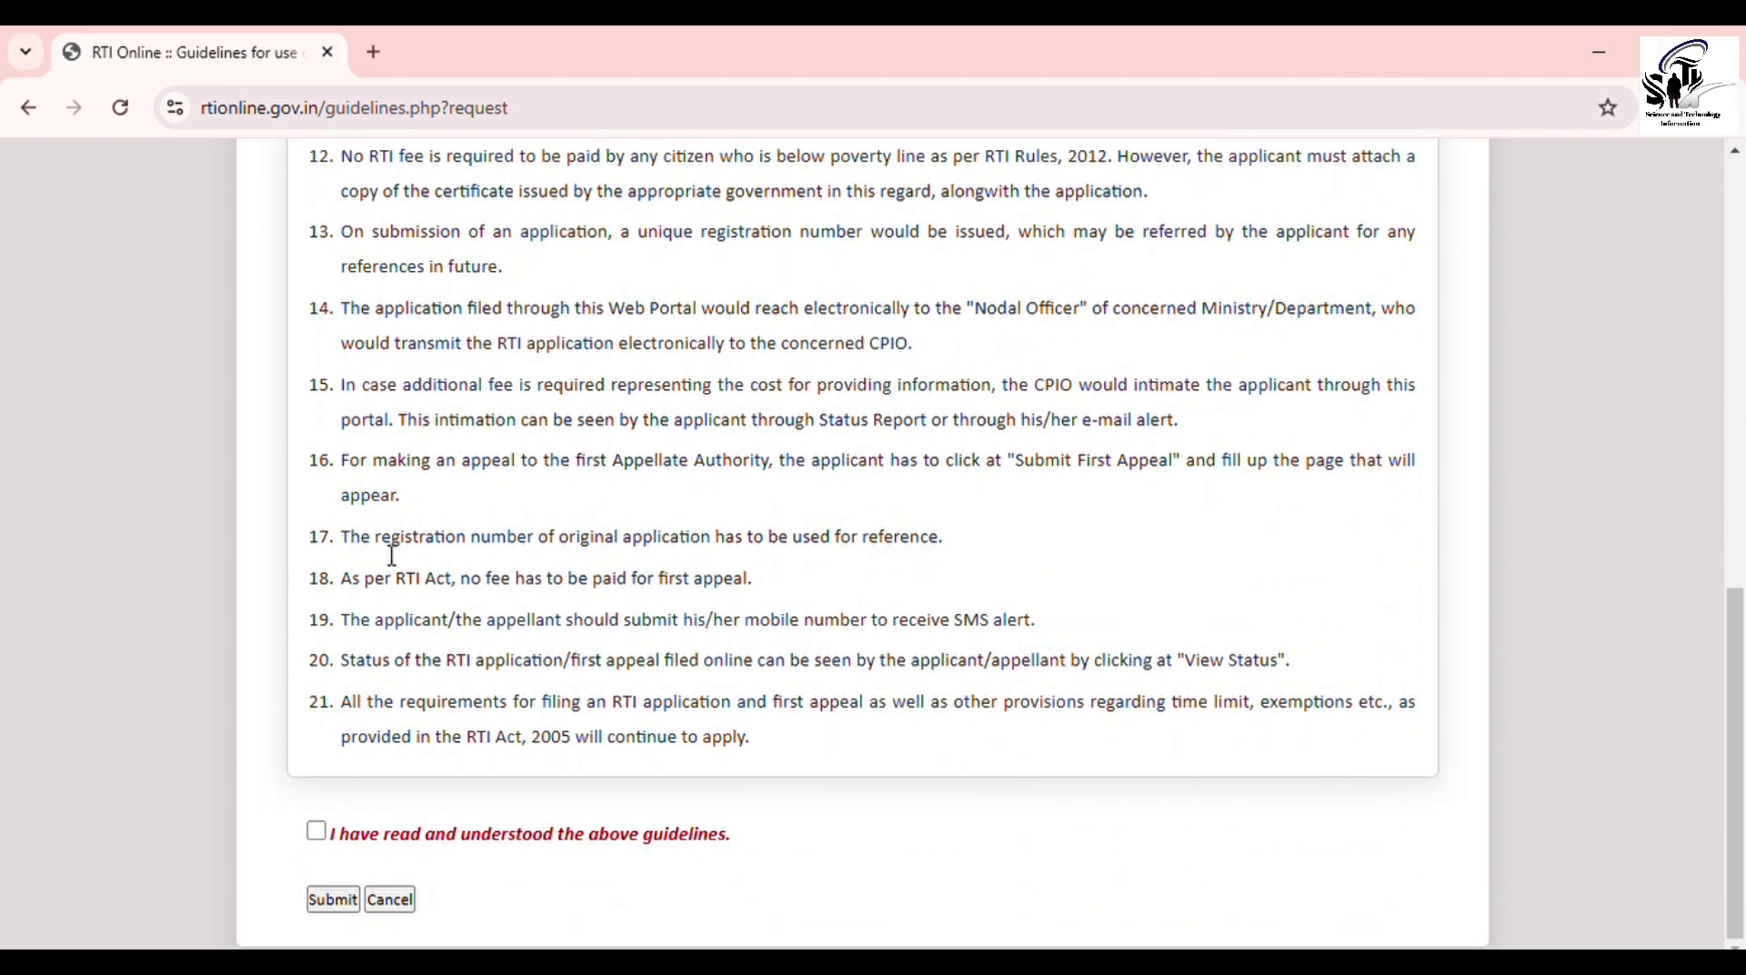
left_click(317, 833)
left_click(333, 901)
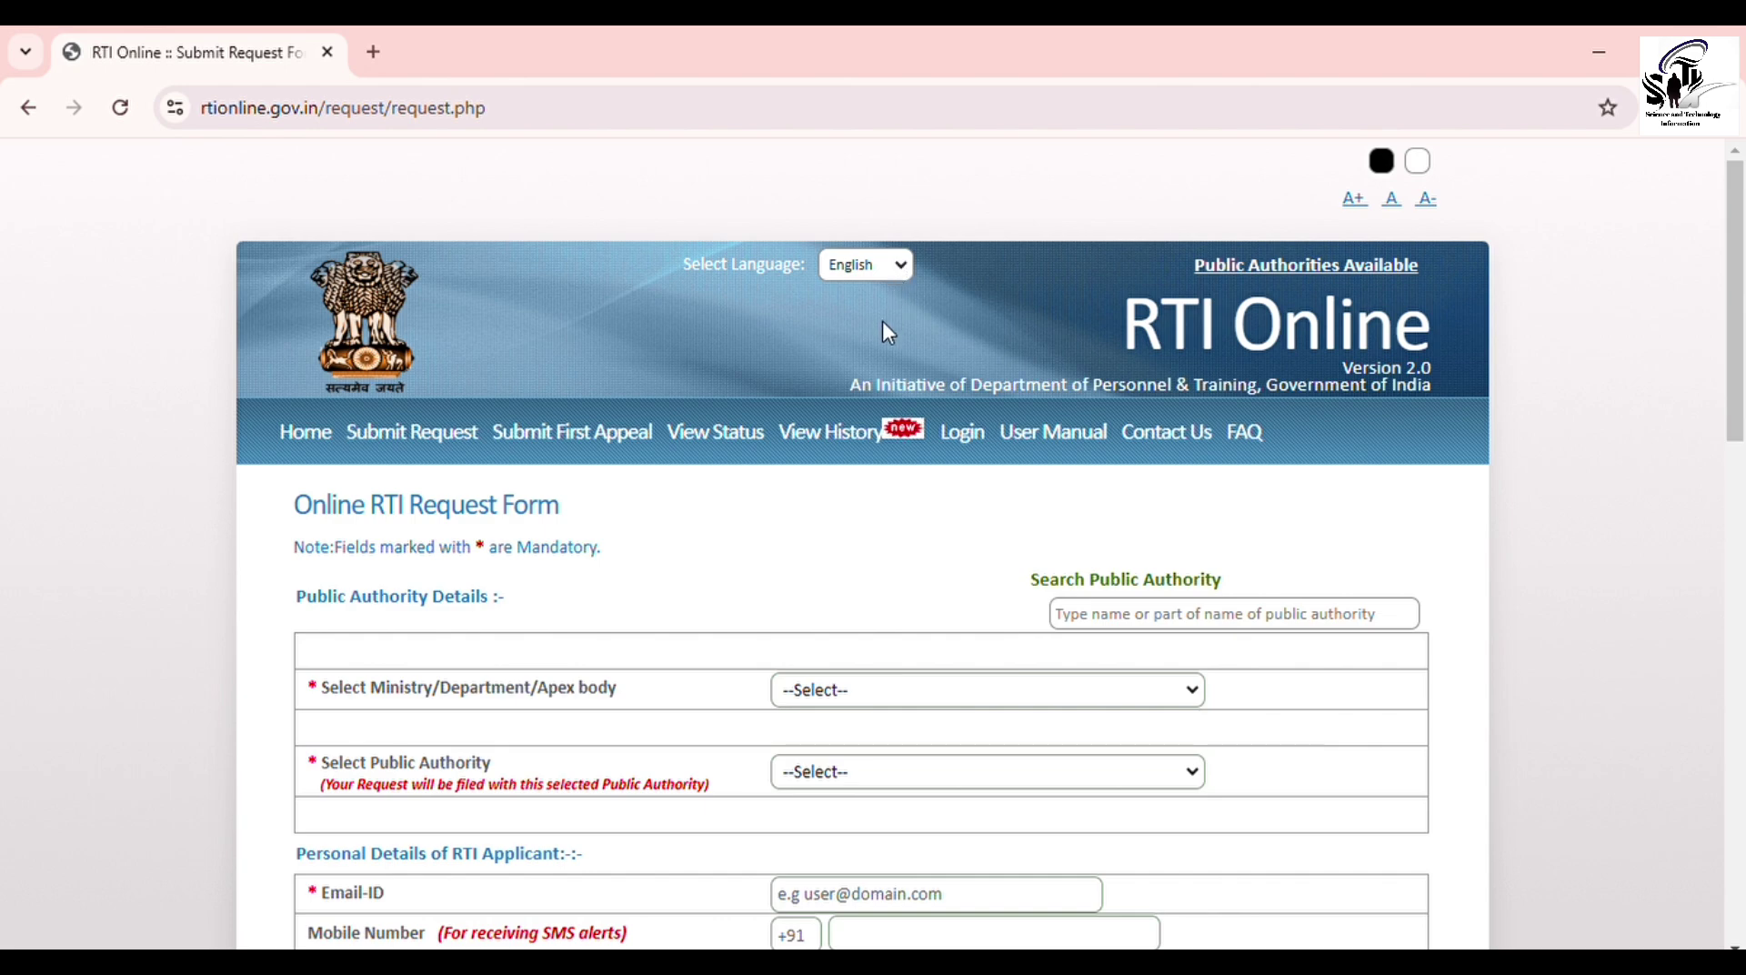
Step: Switch the Online RTI Request Form's language to Hindi
key("Down")
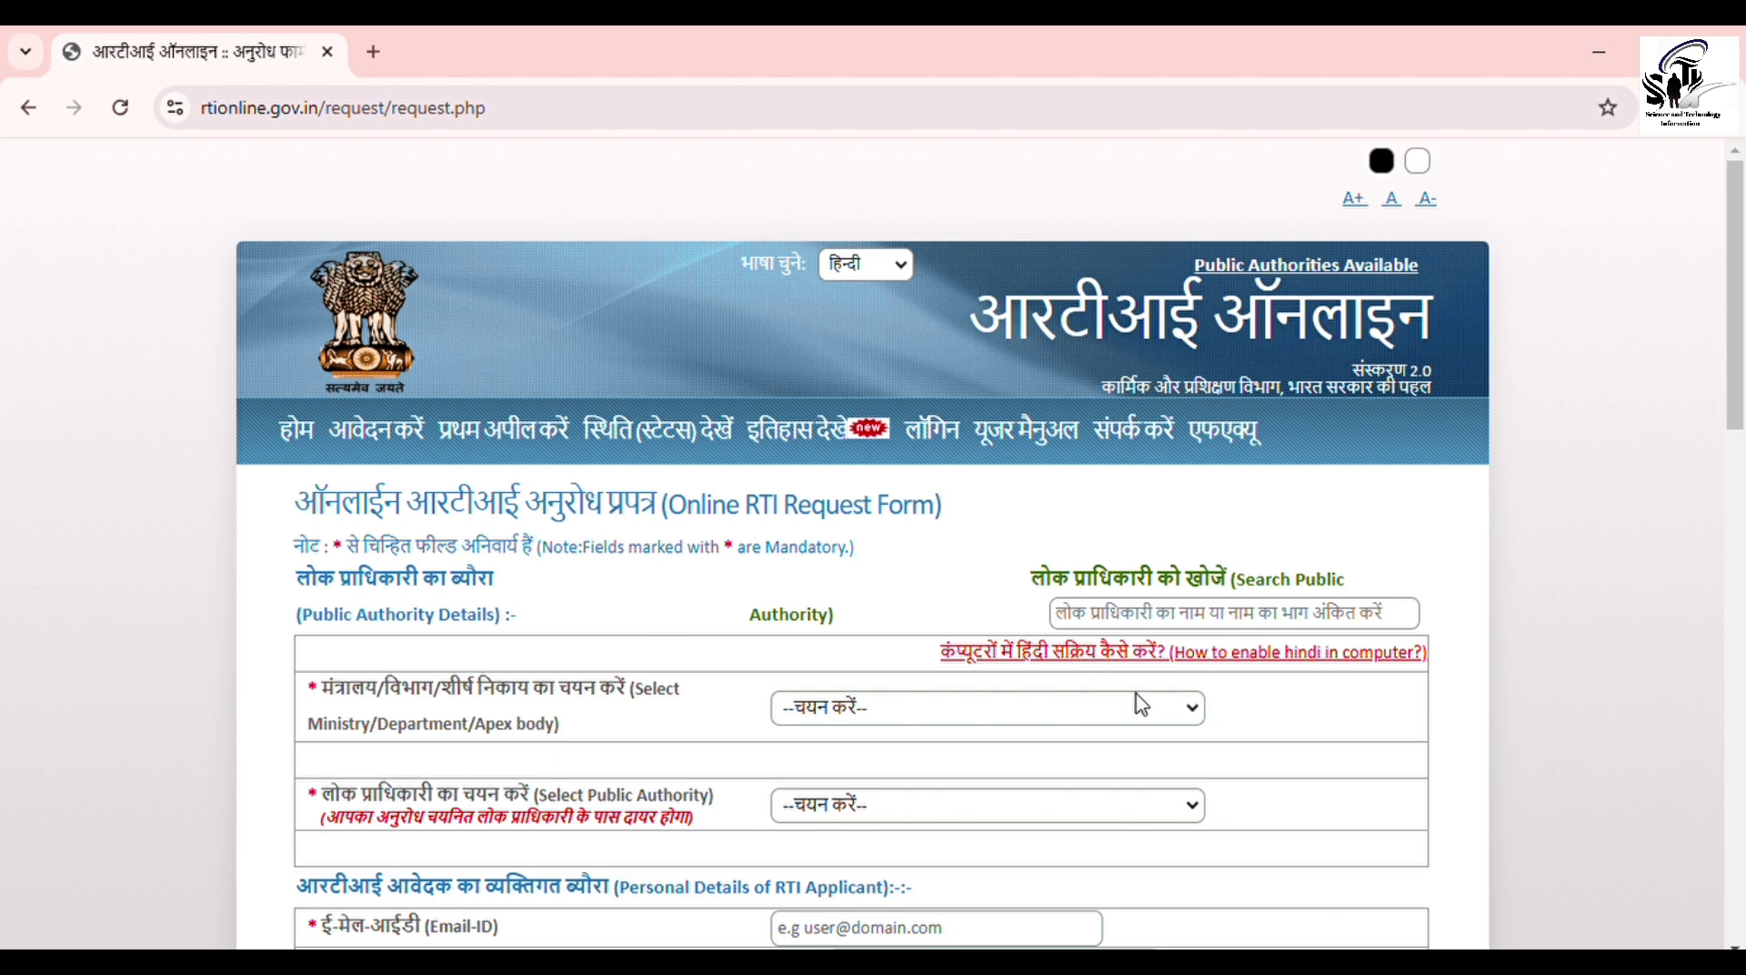
Step: Choose उच्च शिक्षा विभाग, मानव संसाधन विकास मंत्रालय as ministry and public authority, dismissing the notice
left_click(1188, 725)
key("Down")
key("Down")
key("Down")
key("Down")
key("Down")
key("Down")
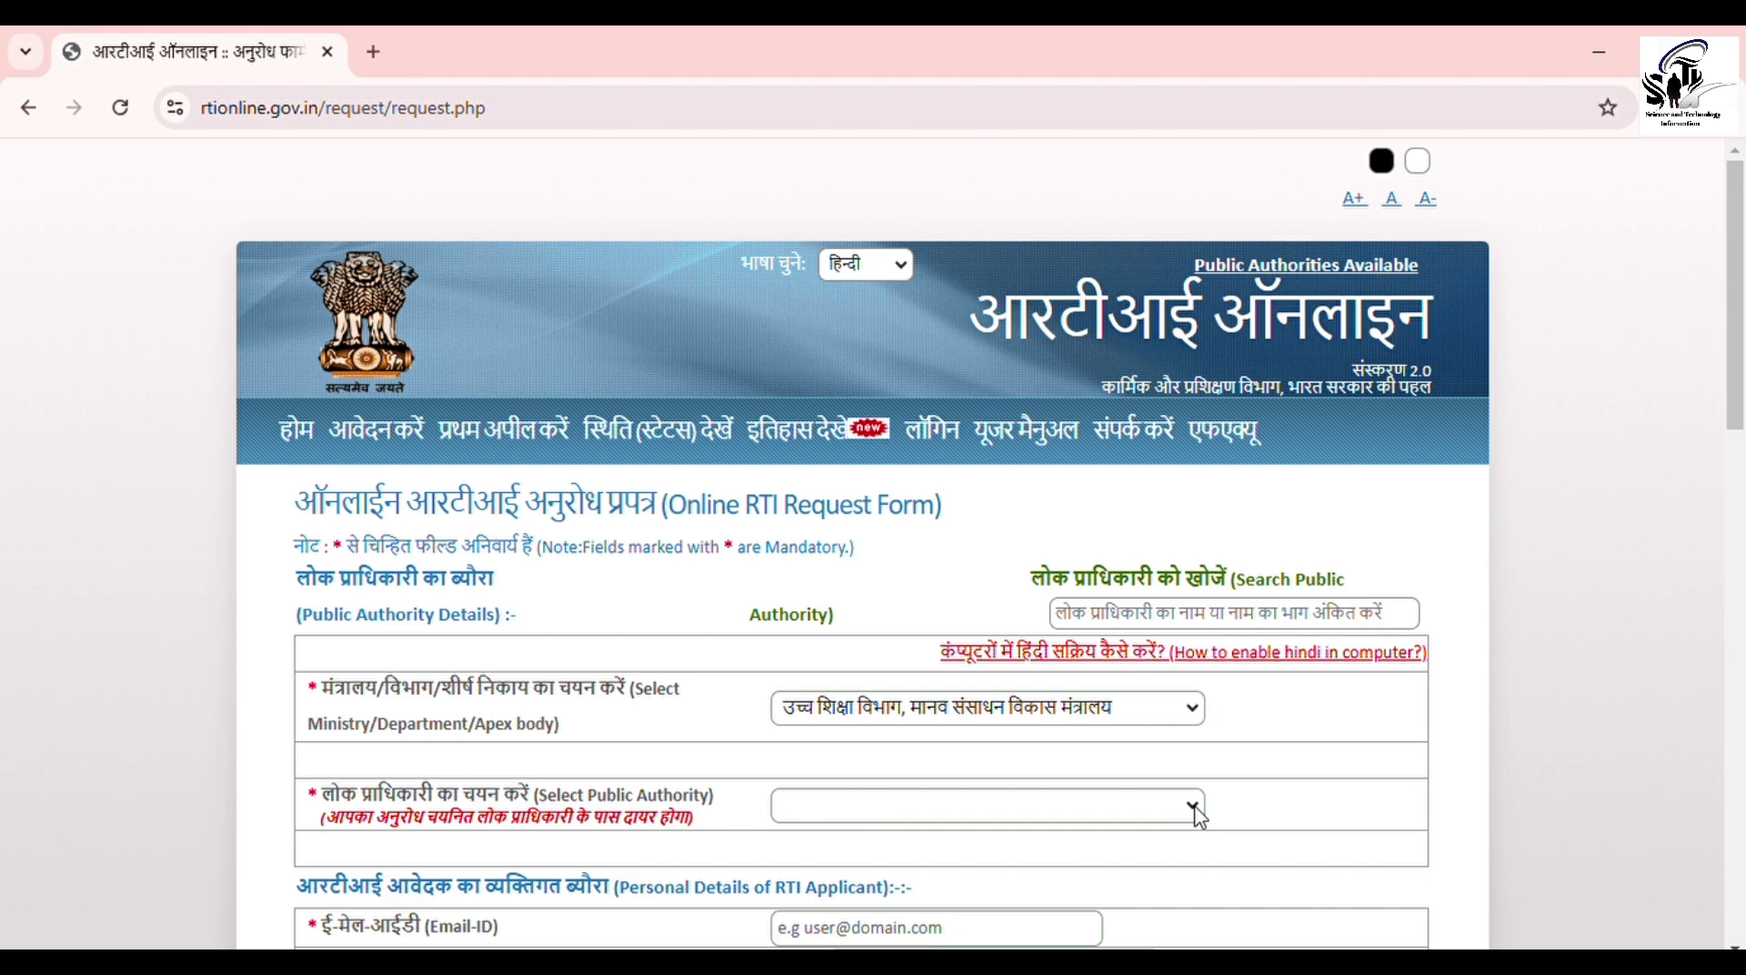
key("Down")
key("Down")
key("Down")
key("Down")
key("Down")
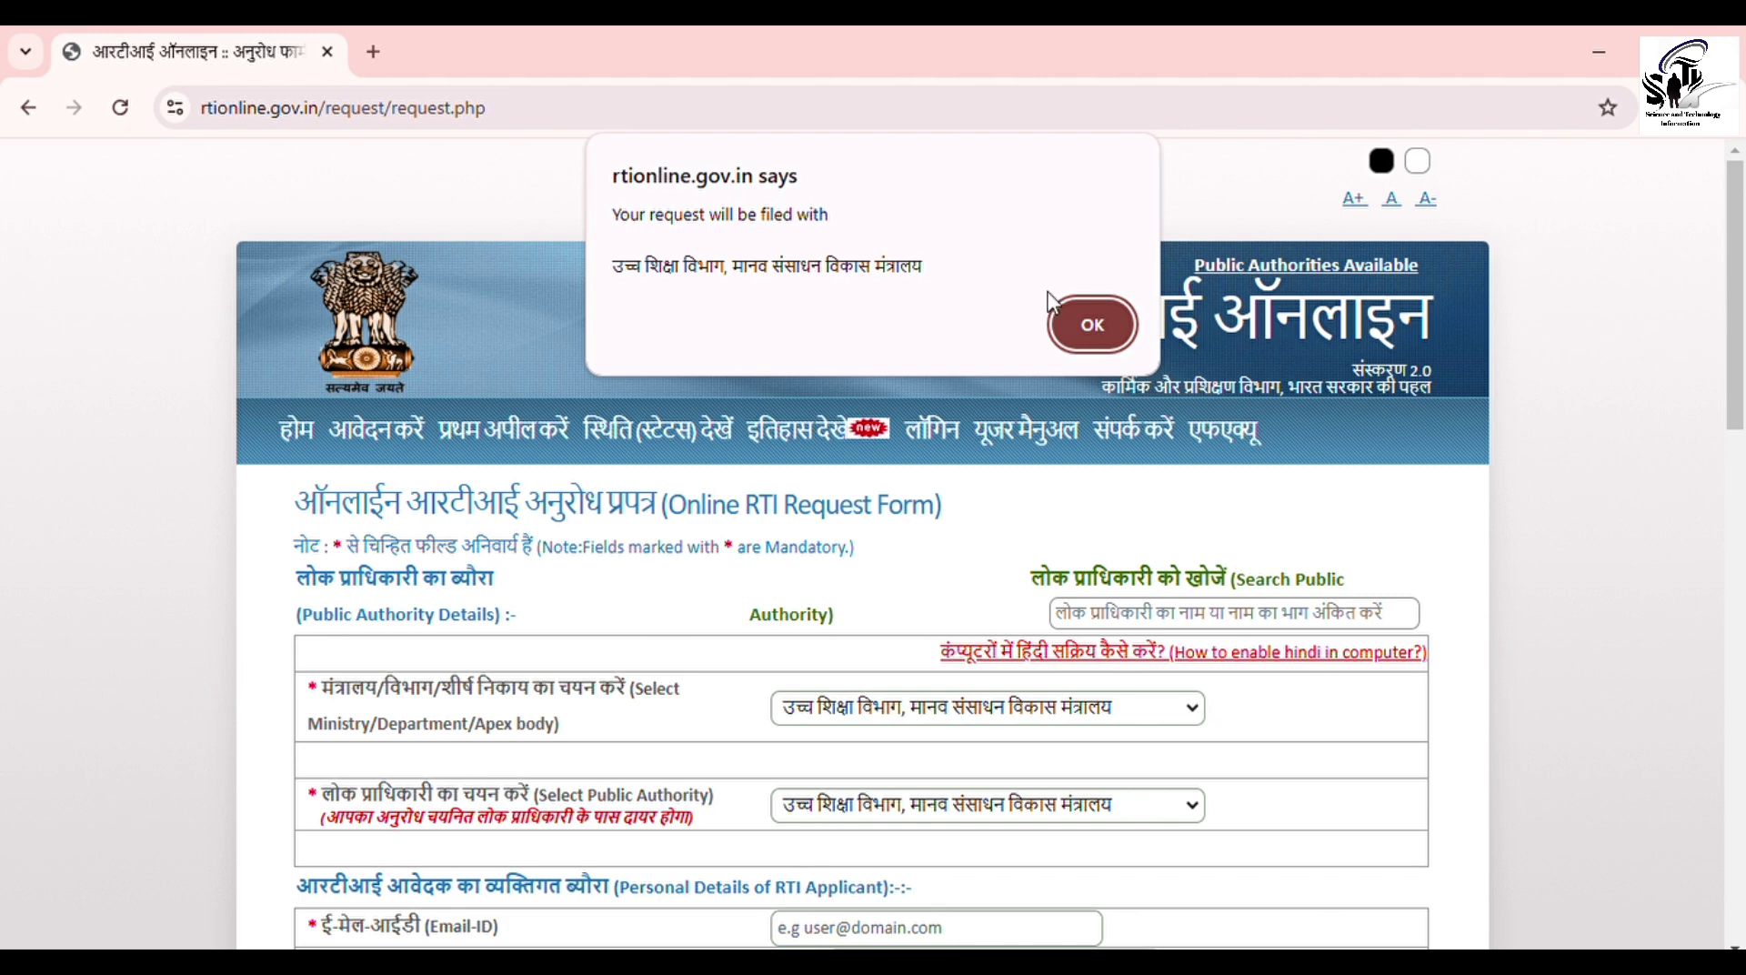
left_click(1091, 334)
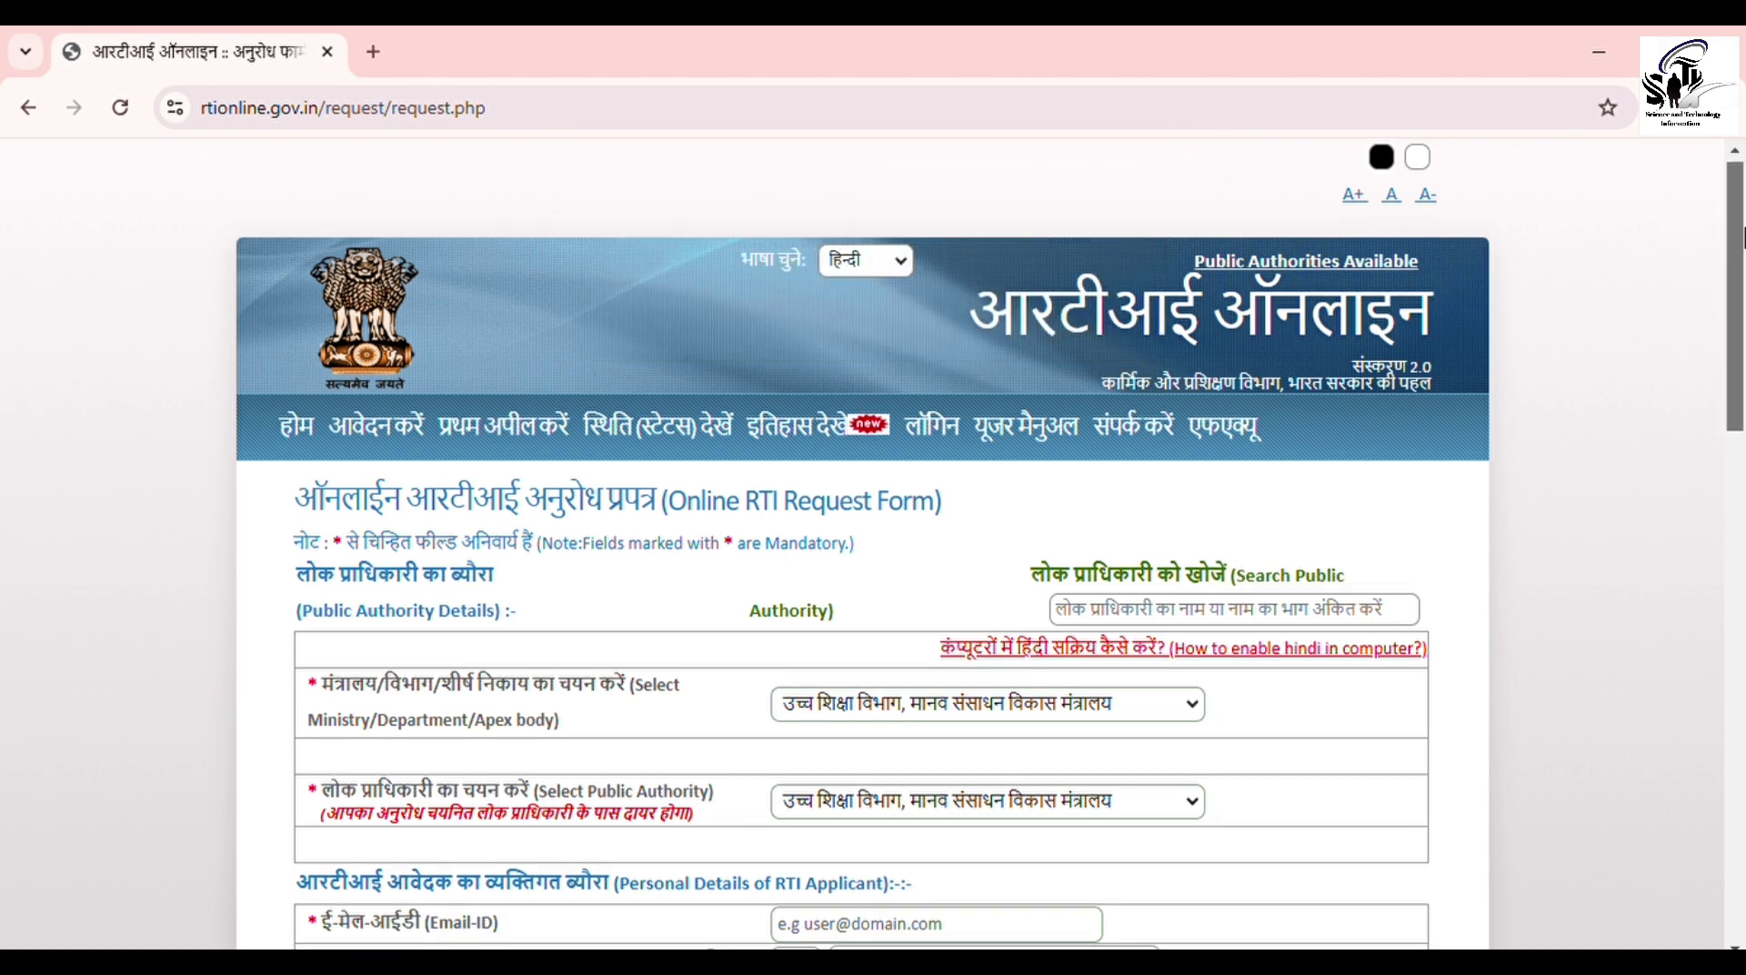
Step: Scroll to the applicant's personal details and place the cursor in the Email-ID field
left_click_drag(1732, 228, 1743, 473)
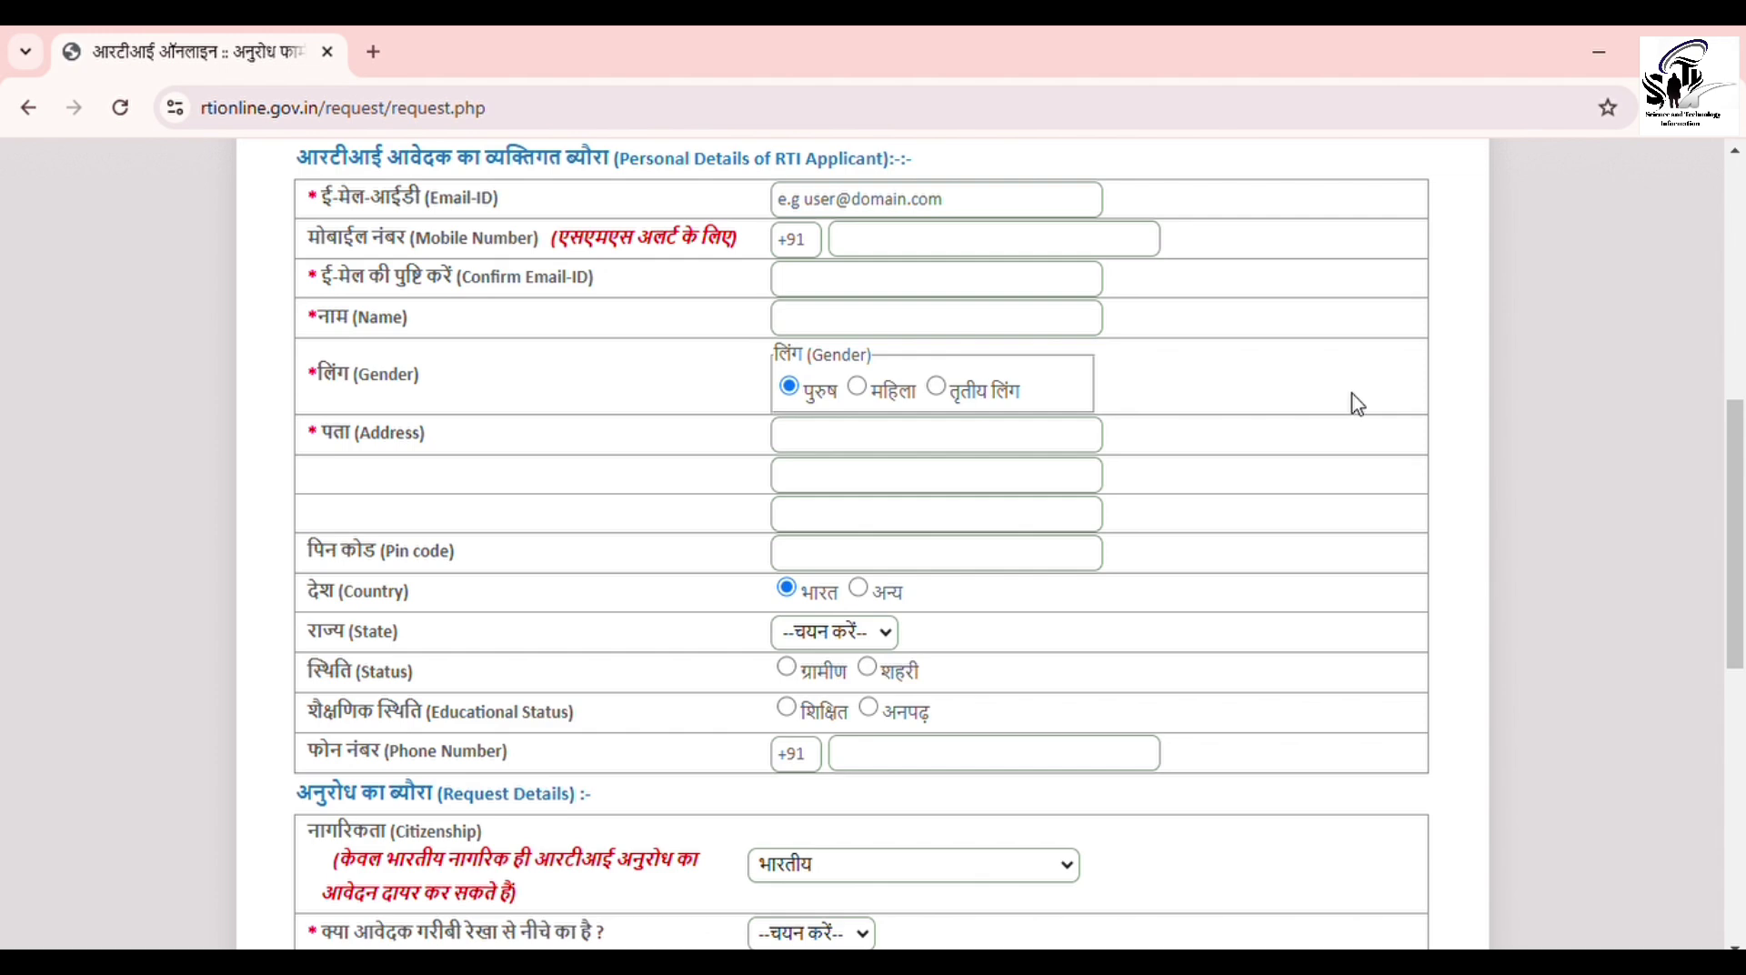
left_click(1092, 209)
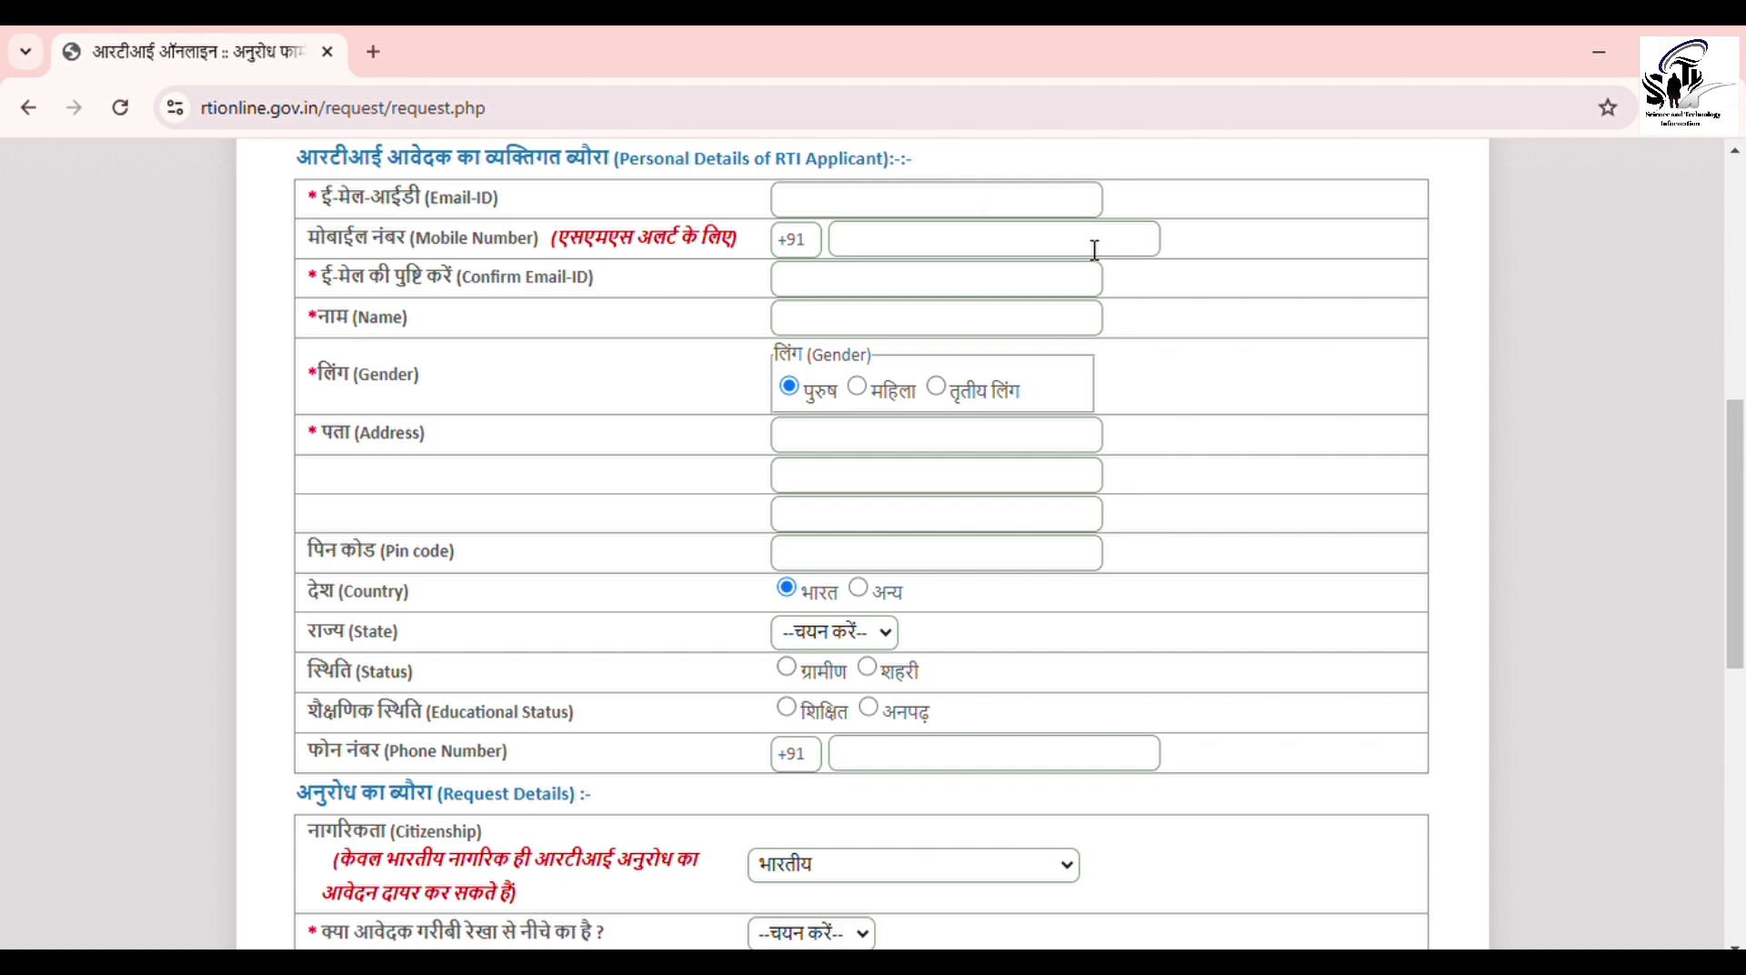
Step: Enter the applicant's full name with gender पुरुष, moving through the address and pin code fields
left_click(1095, 249)
left_click(1095, 292)
left_click(1089, 334)
left_click(798, 397)
left_click(999, 444)
left_click(990, 522)
left_click(985, 565)
Step: Set state राजस्थान, status शहरी, education शिक्षित / स्नातक तथा अधिक, then scroll to Request Details
key("Down")
key("Down")
key("Down")
key("Down")
key("Down")
key("Down")
key("Down")
key("Down")
key("Down")
key("Down")
key("Down")
key("Down")
key("Down")
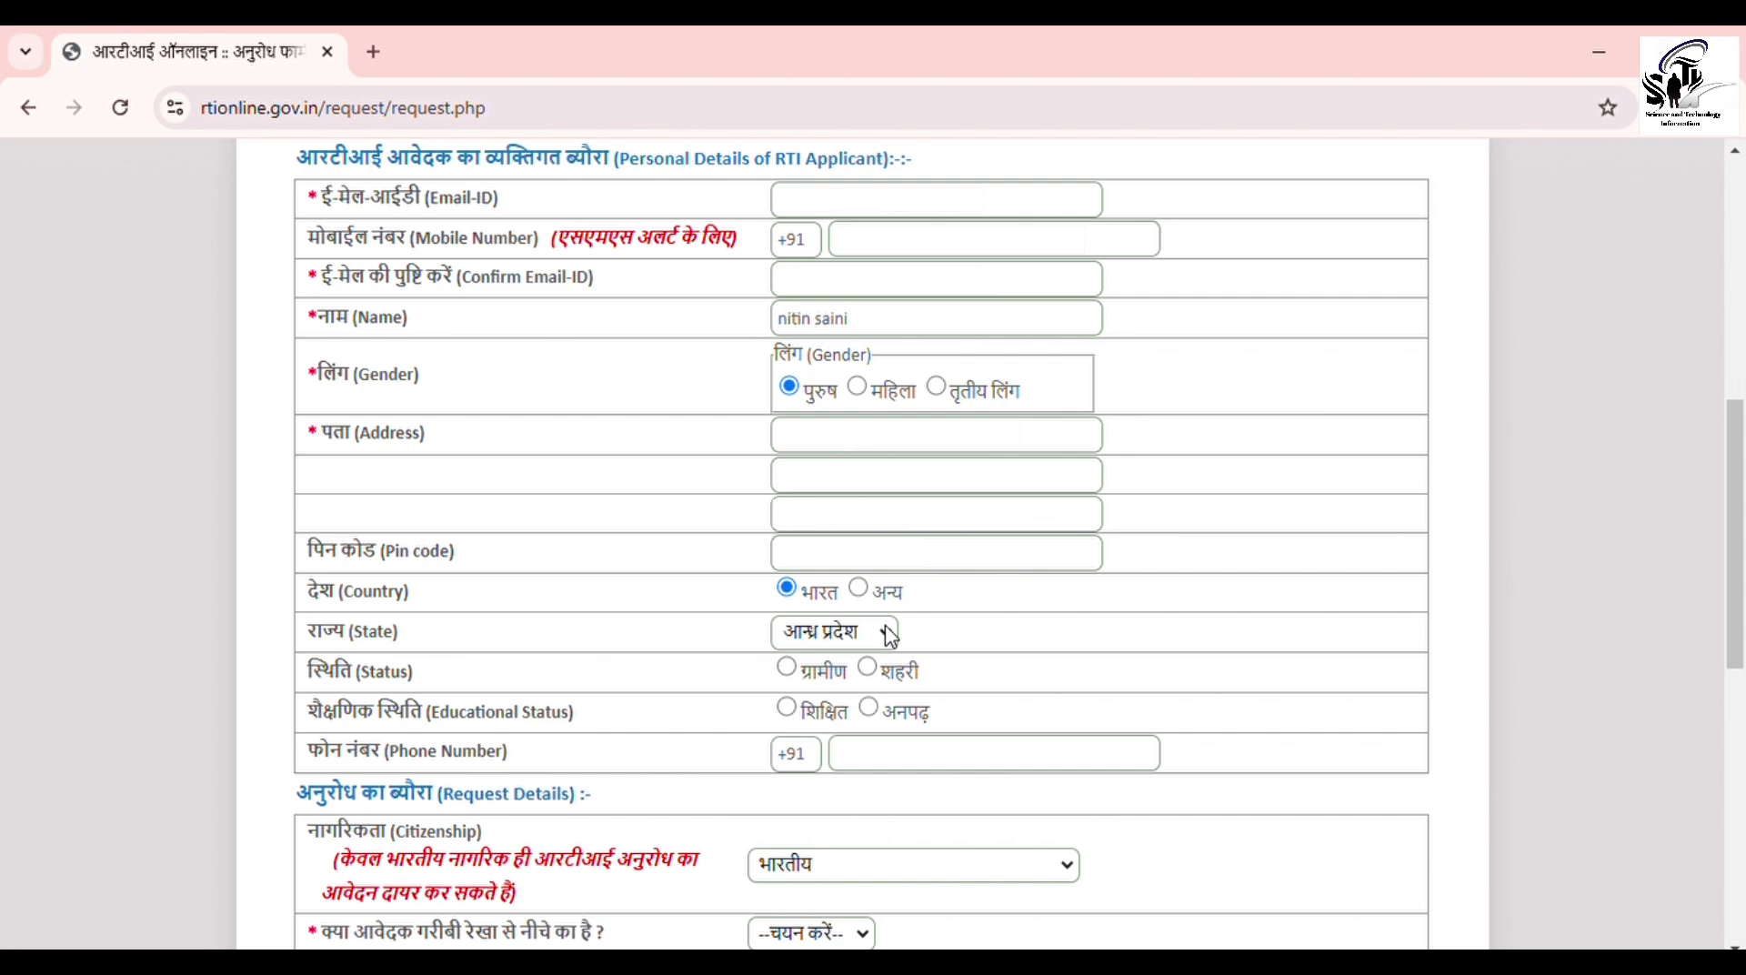
key("Down")
key("Down")
key("Down")
key("Down")
key("Down")
key("Down")
key("Down")
key("Down")
key("Down")
key("Down")
key("Down")
key("Down")
key("Down")
key("Down")
key("Down")
key("Down")
left_click(868, 670)
left_click(790, 710)
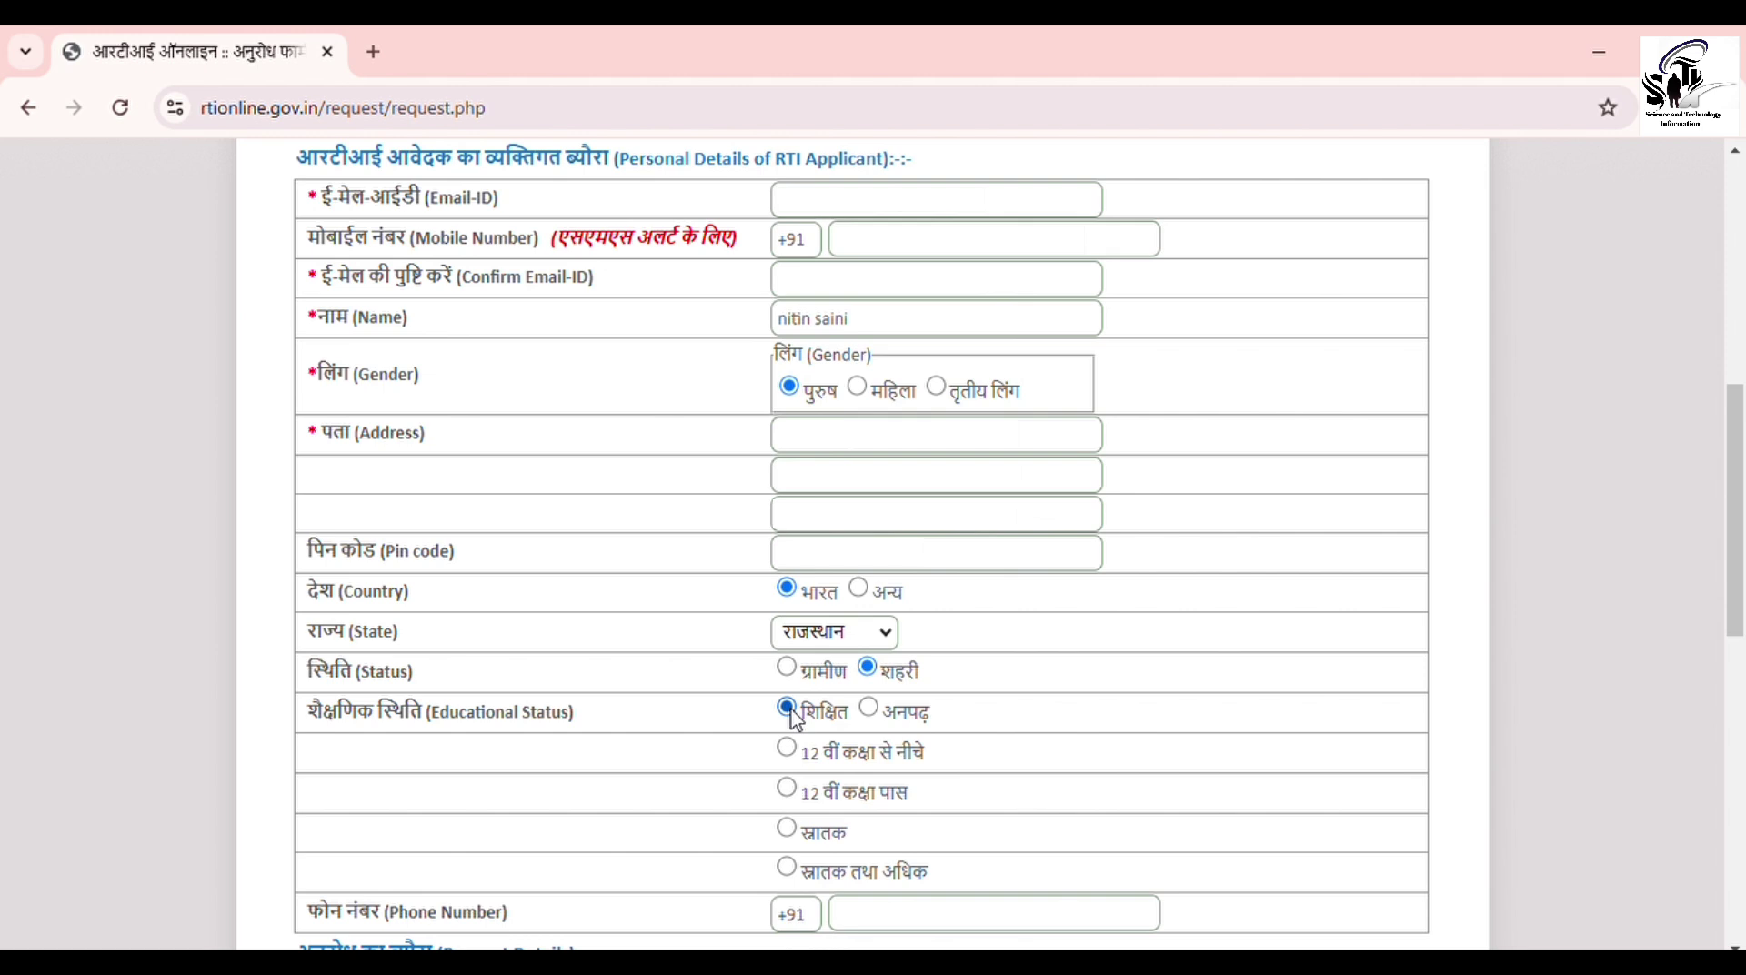
left_click(787, 870)
left_click(1070, 923)
left_click_drag(1736, 573, 1739, 787)
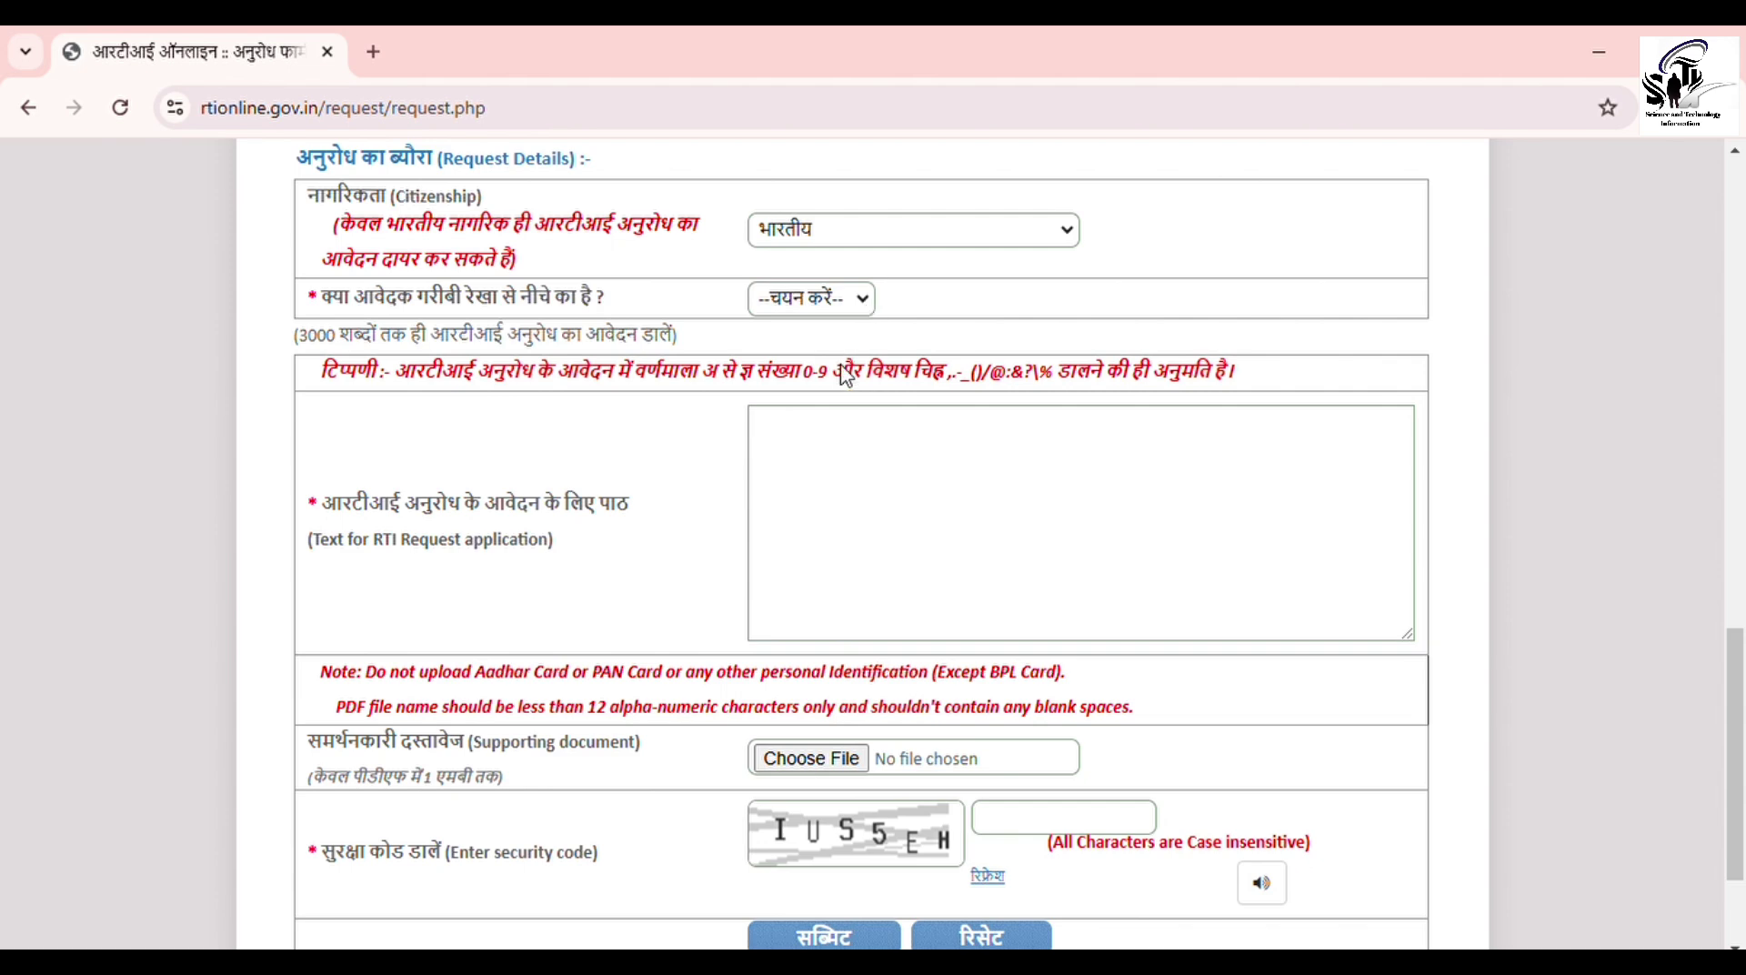
Step: Answer नहीं to the below-poverty-line question on the request form
key("Down")
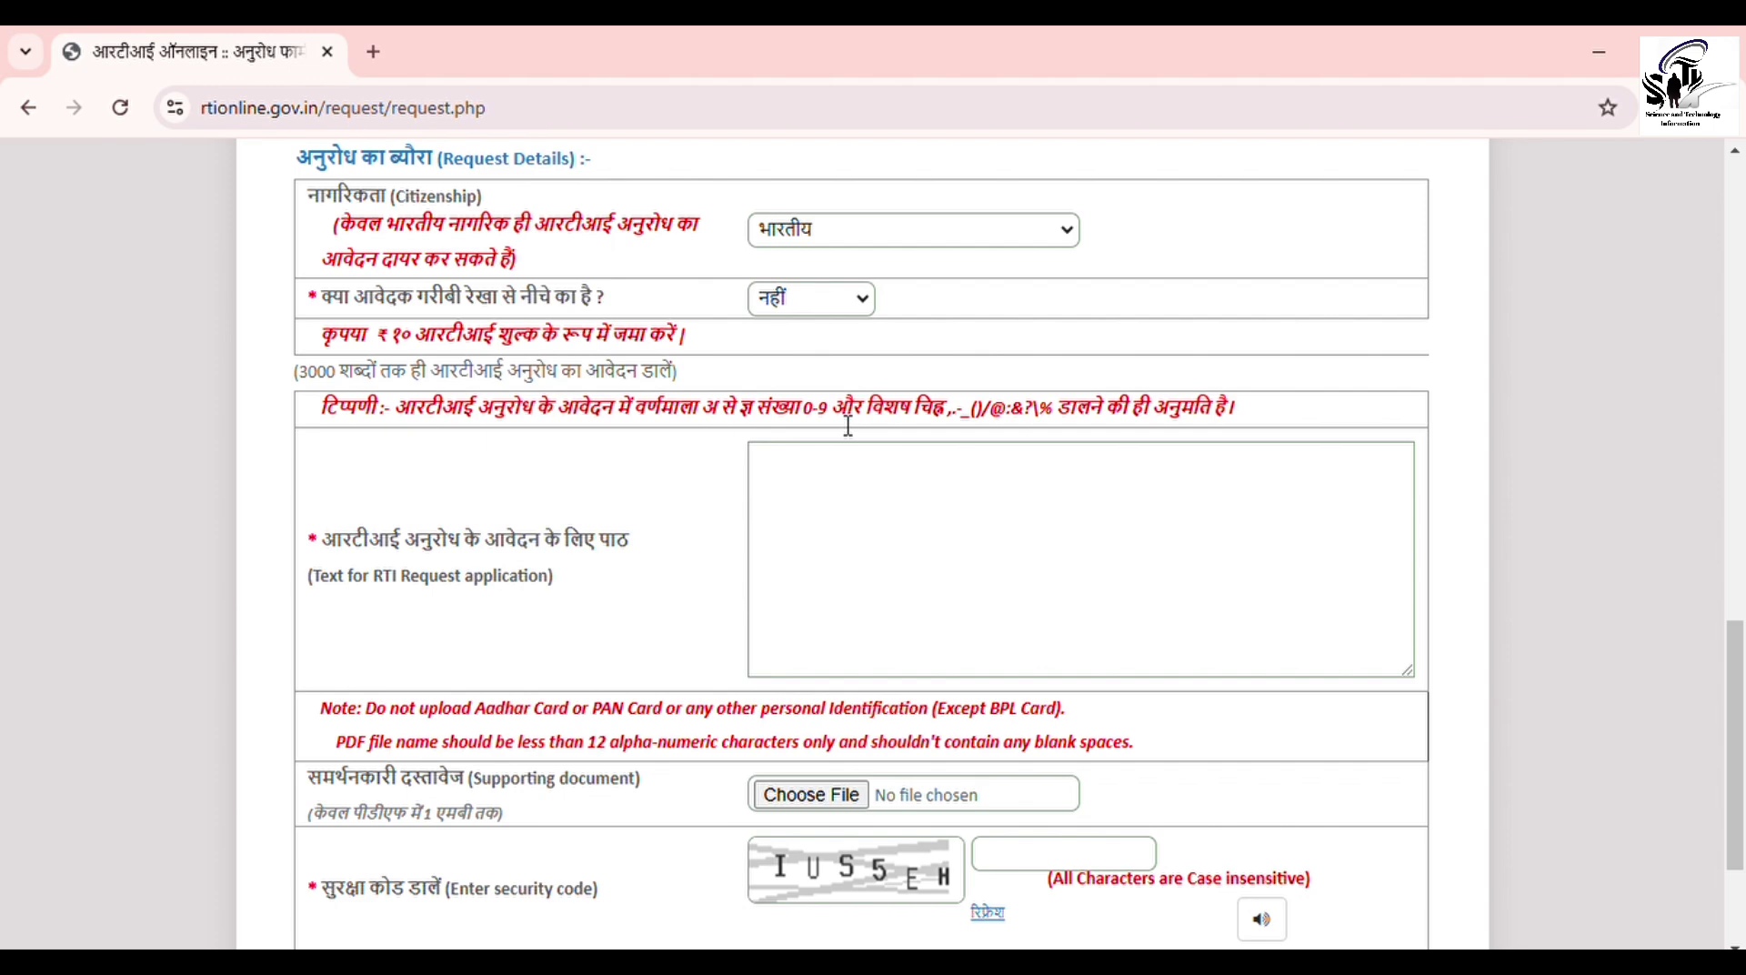
Step: Paste the prepared Hindi request text ending सादर धन्यवाद and enter the image's security code
left_click(884, 484)
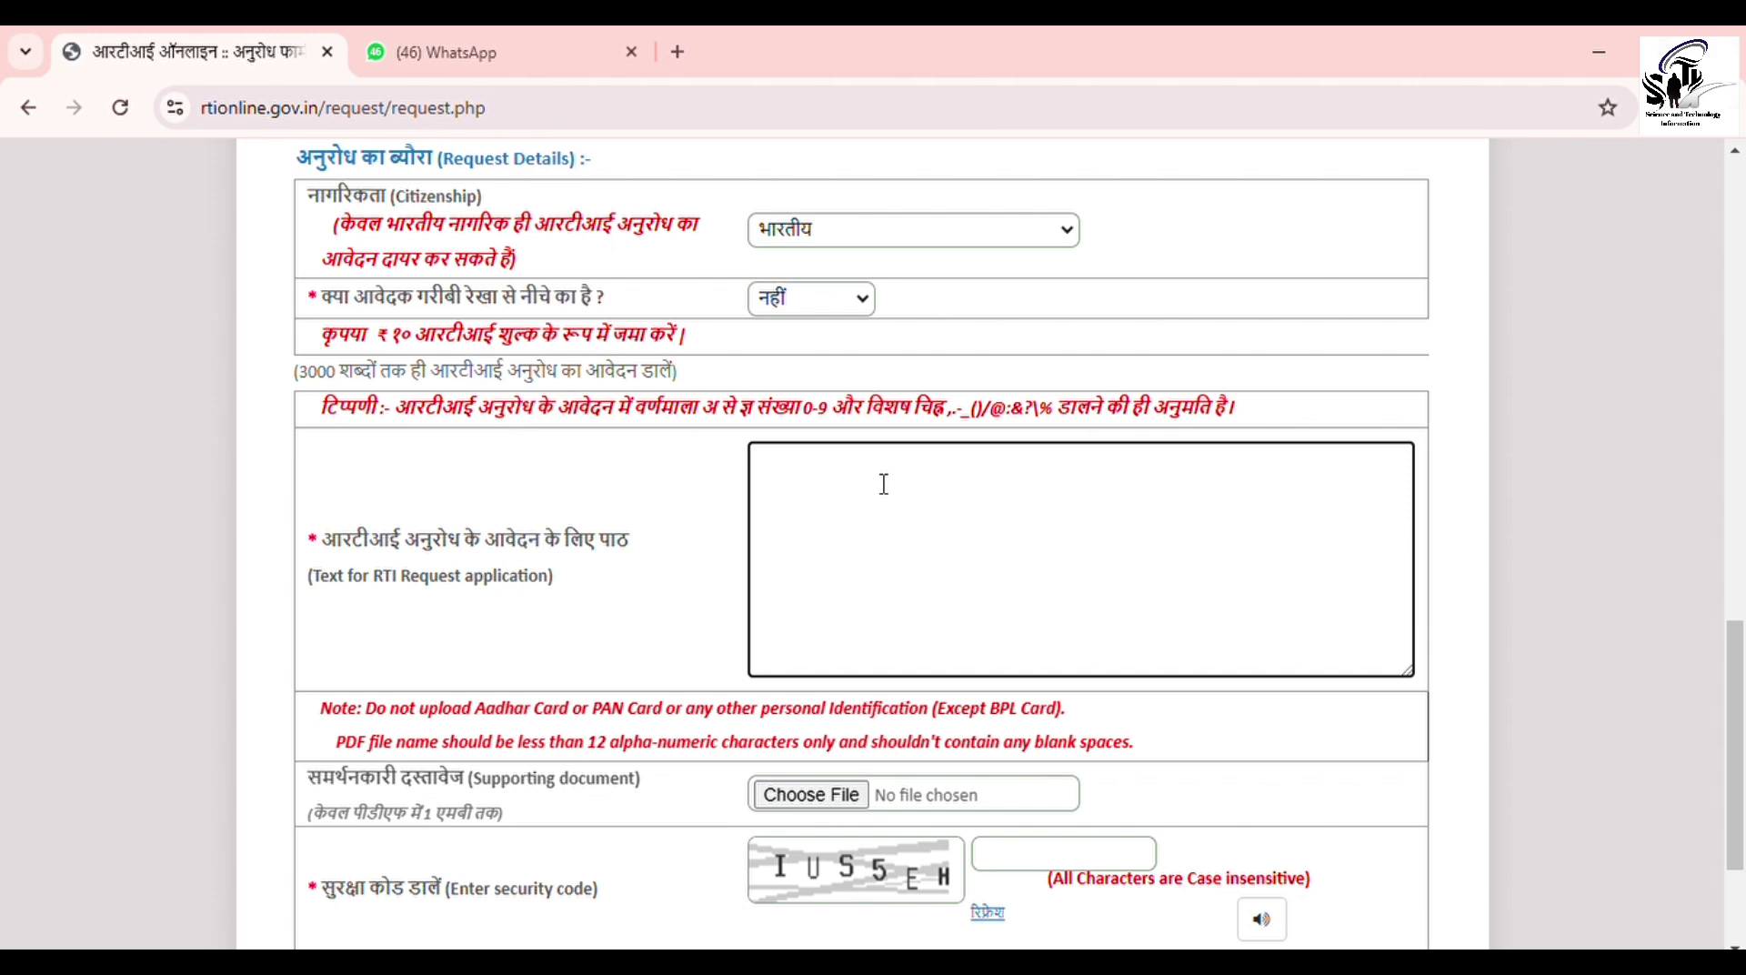
key("ctrl+v")
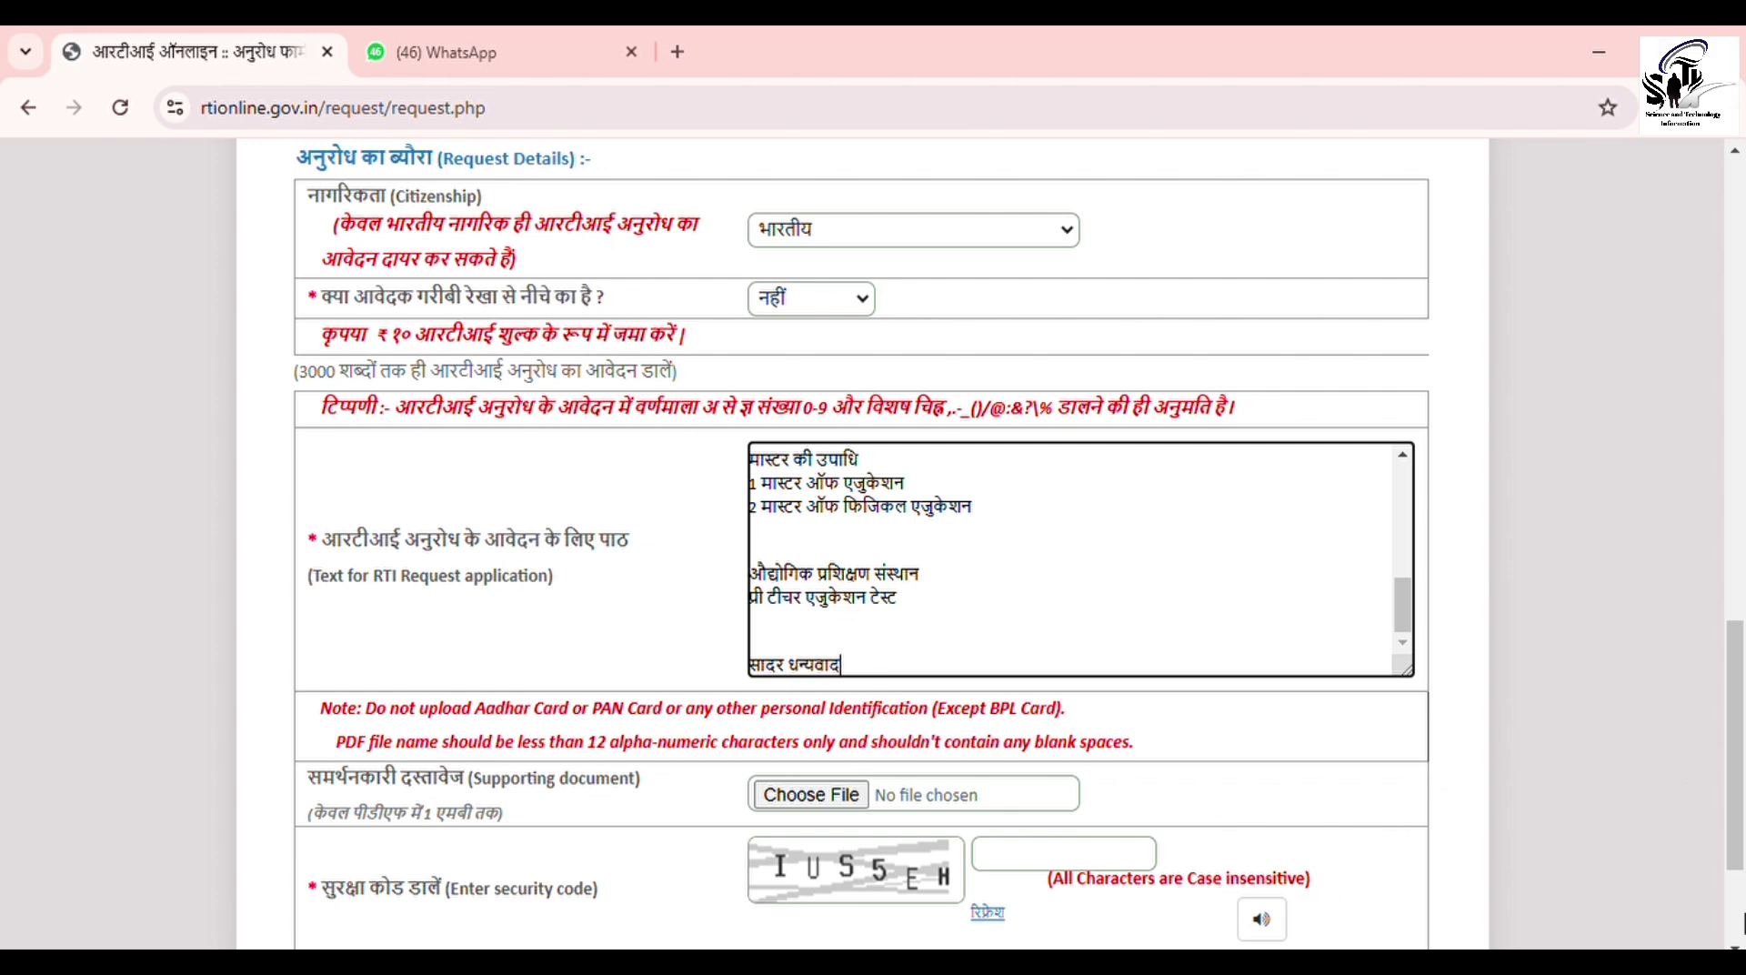
scroll(1740, 871, "down", 1)
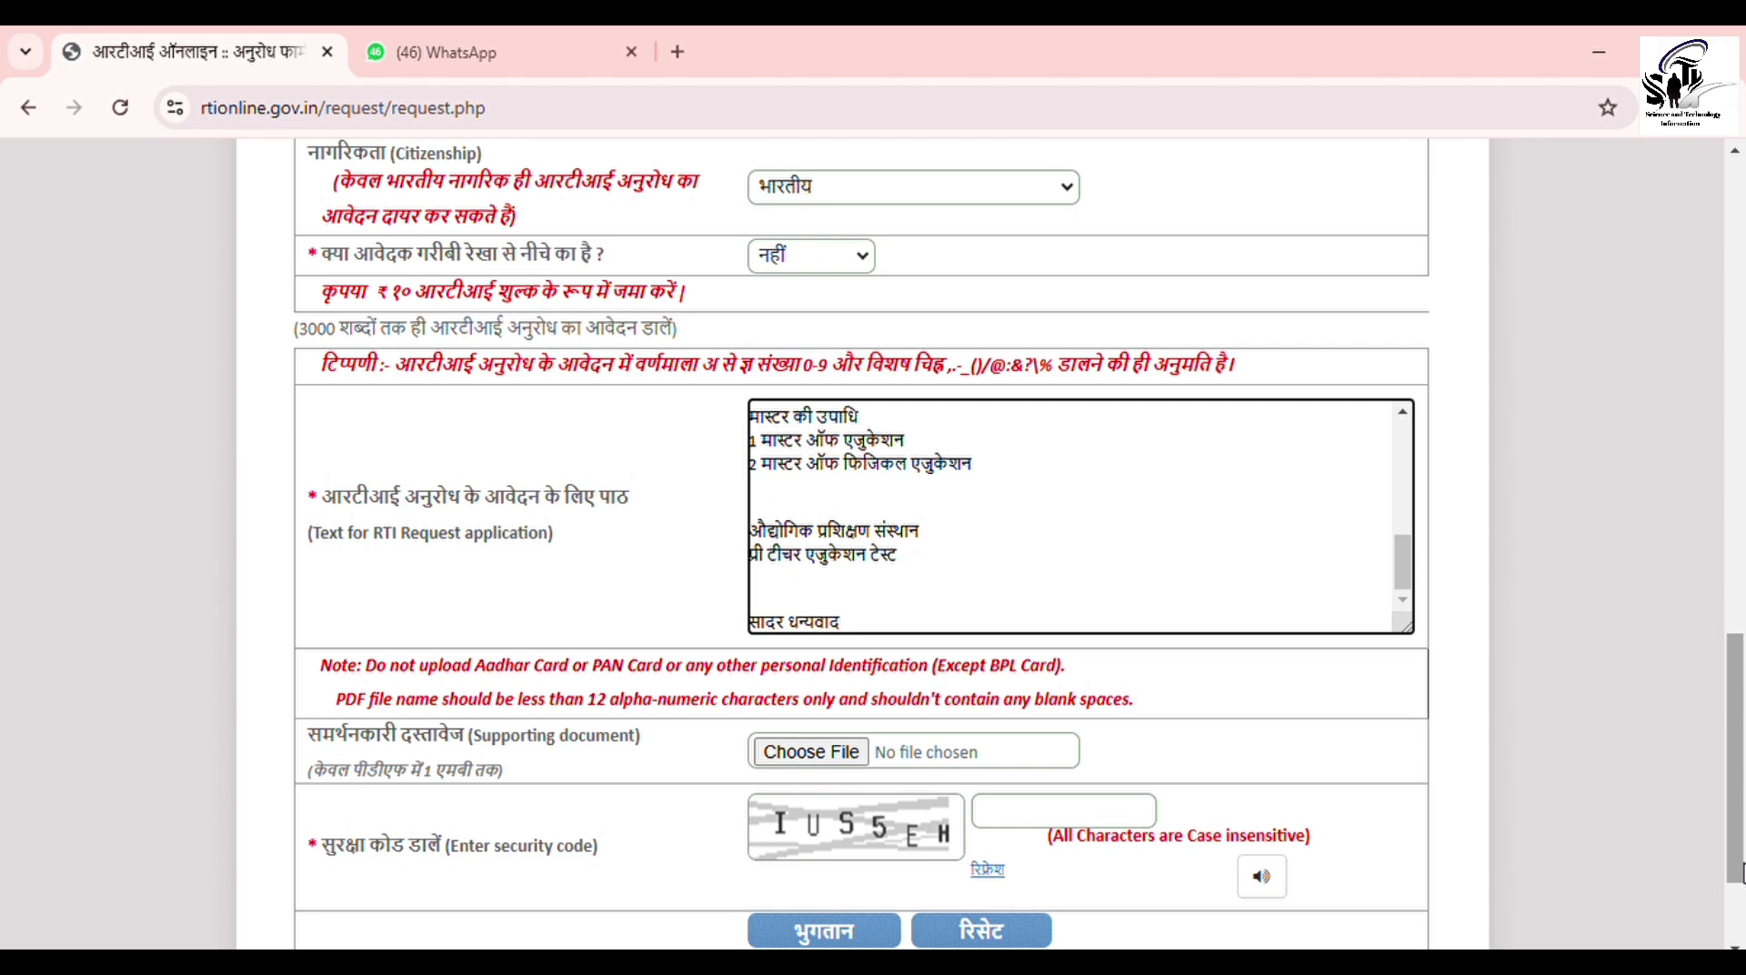
left_click(1024, 830)
type("IUS")
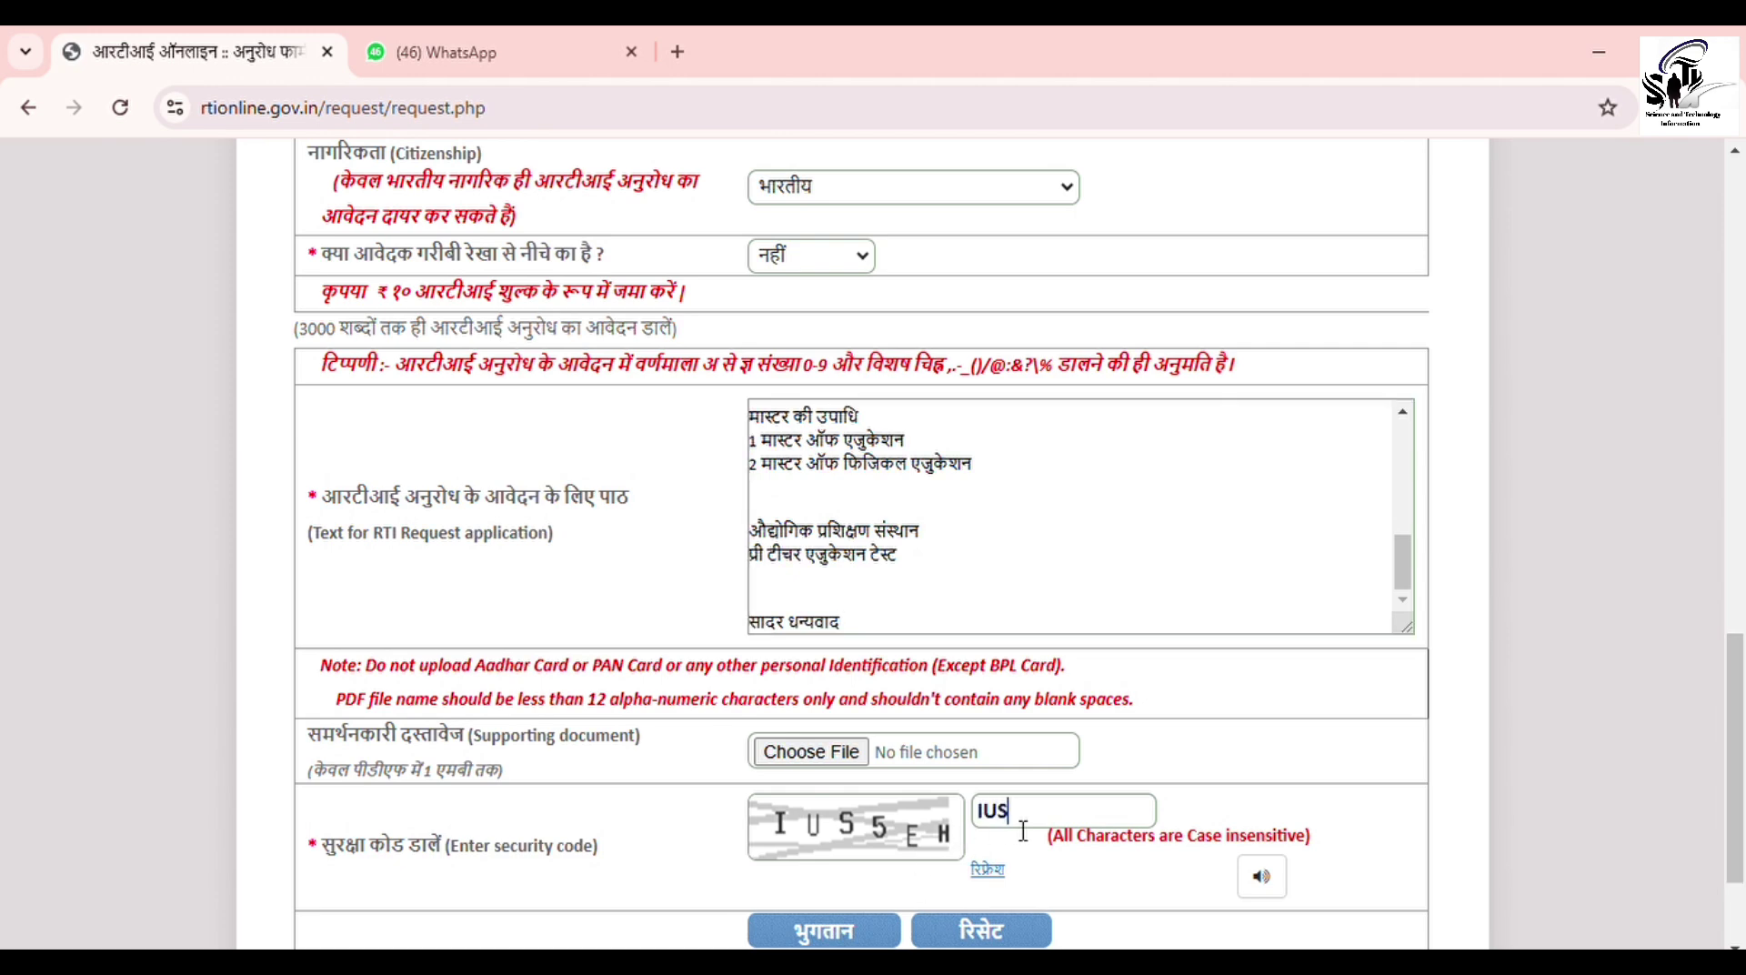
type("5EH")
Step: Submit the RTI request with भुगतान and confirm the submission dialog
left_click(862, 938)
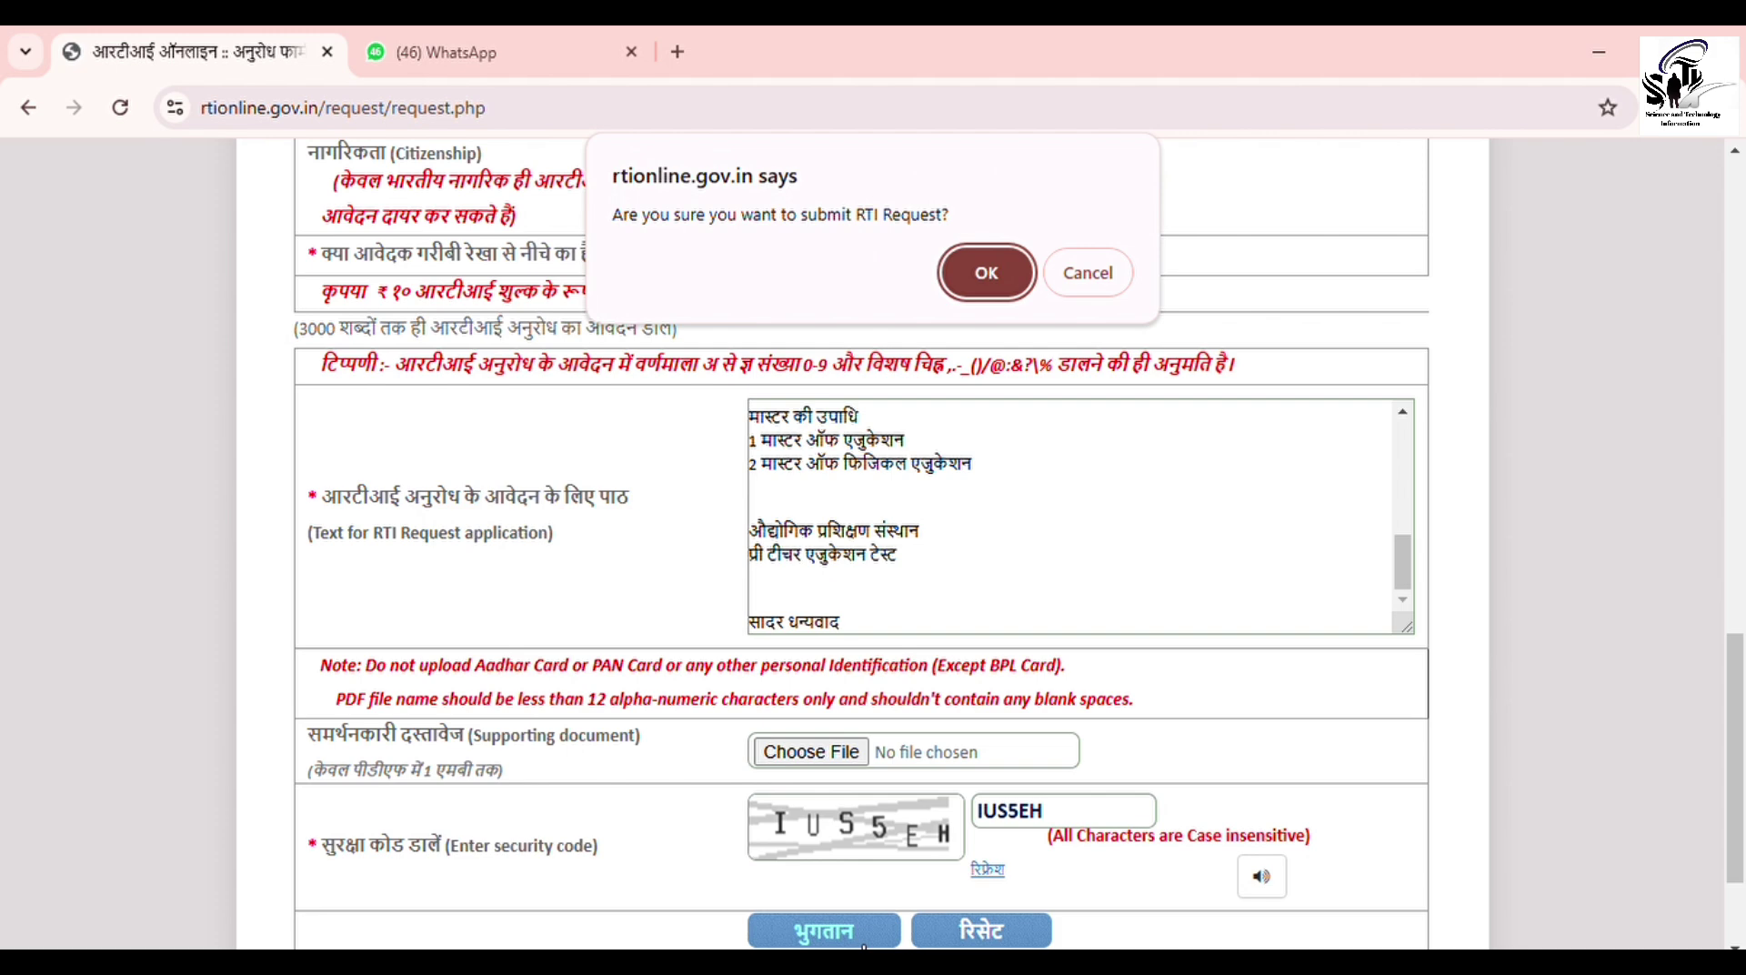
left_click(977, 280)
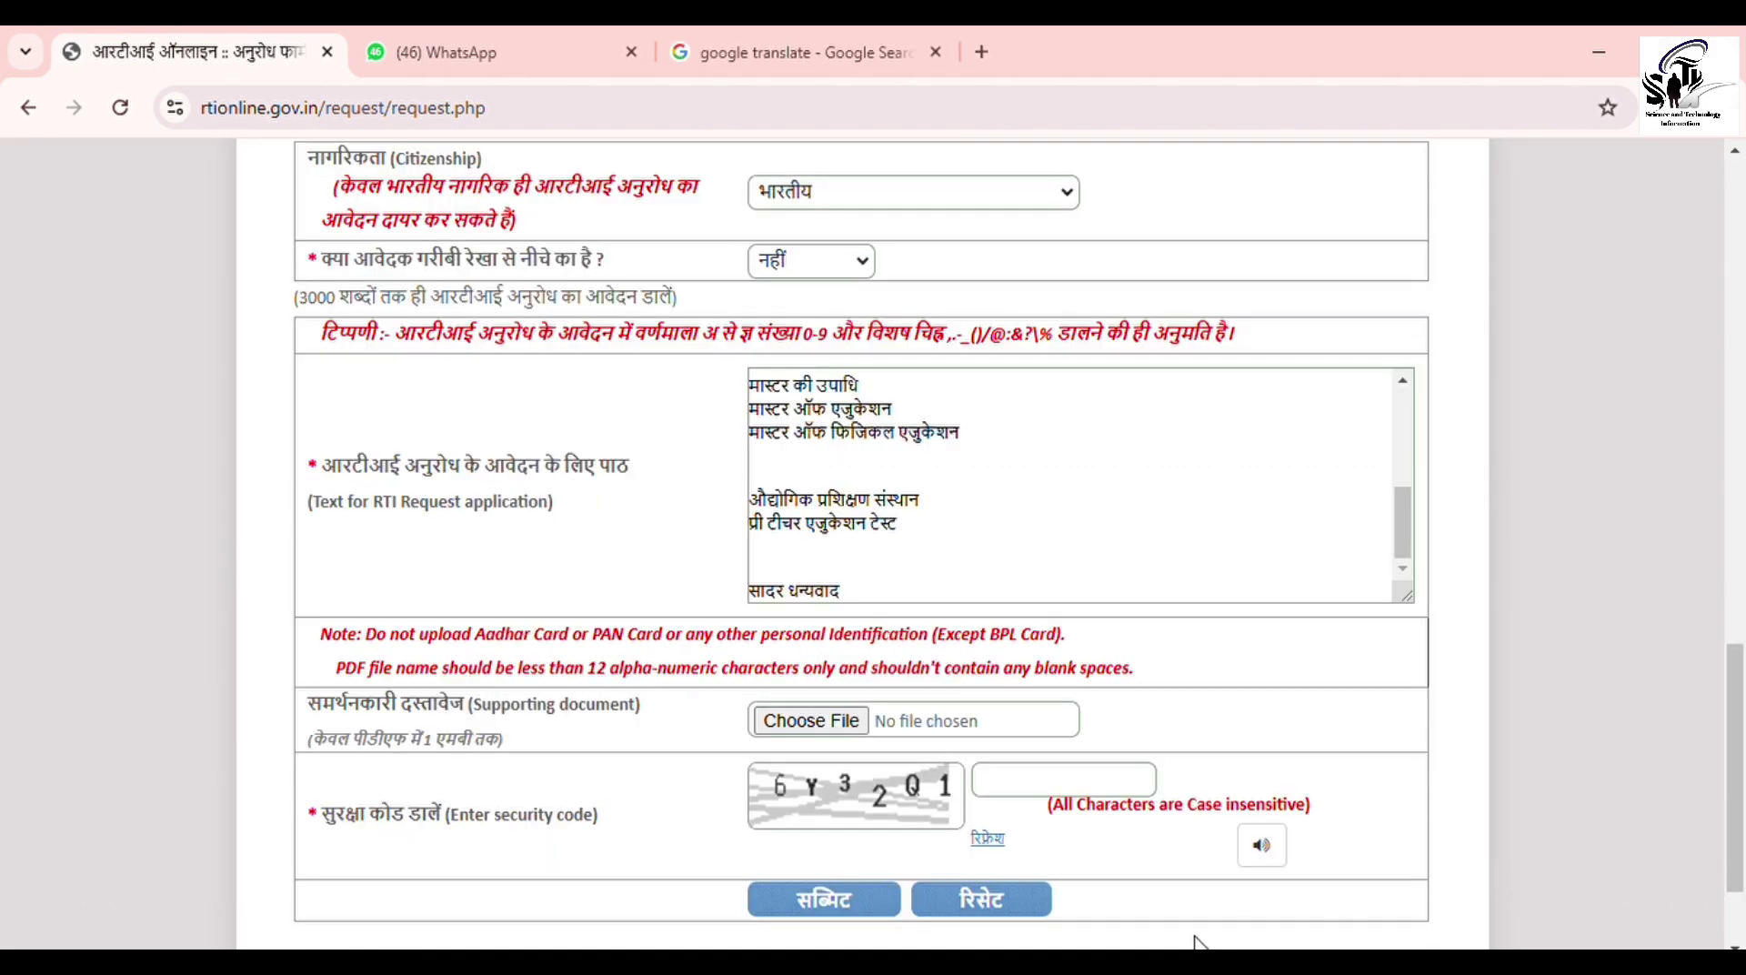
Step: Enter the new captcha security code, then submit the RTI request and confirm the prompt
left_click(1082, 794)
type("6Y32Q1")
left_click(833, 903)
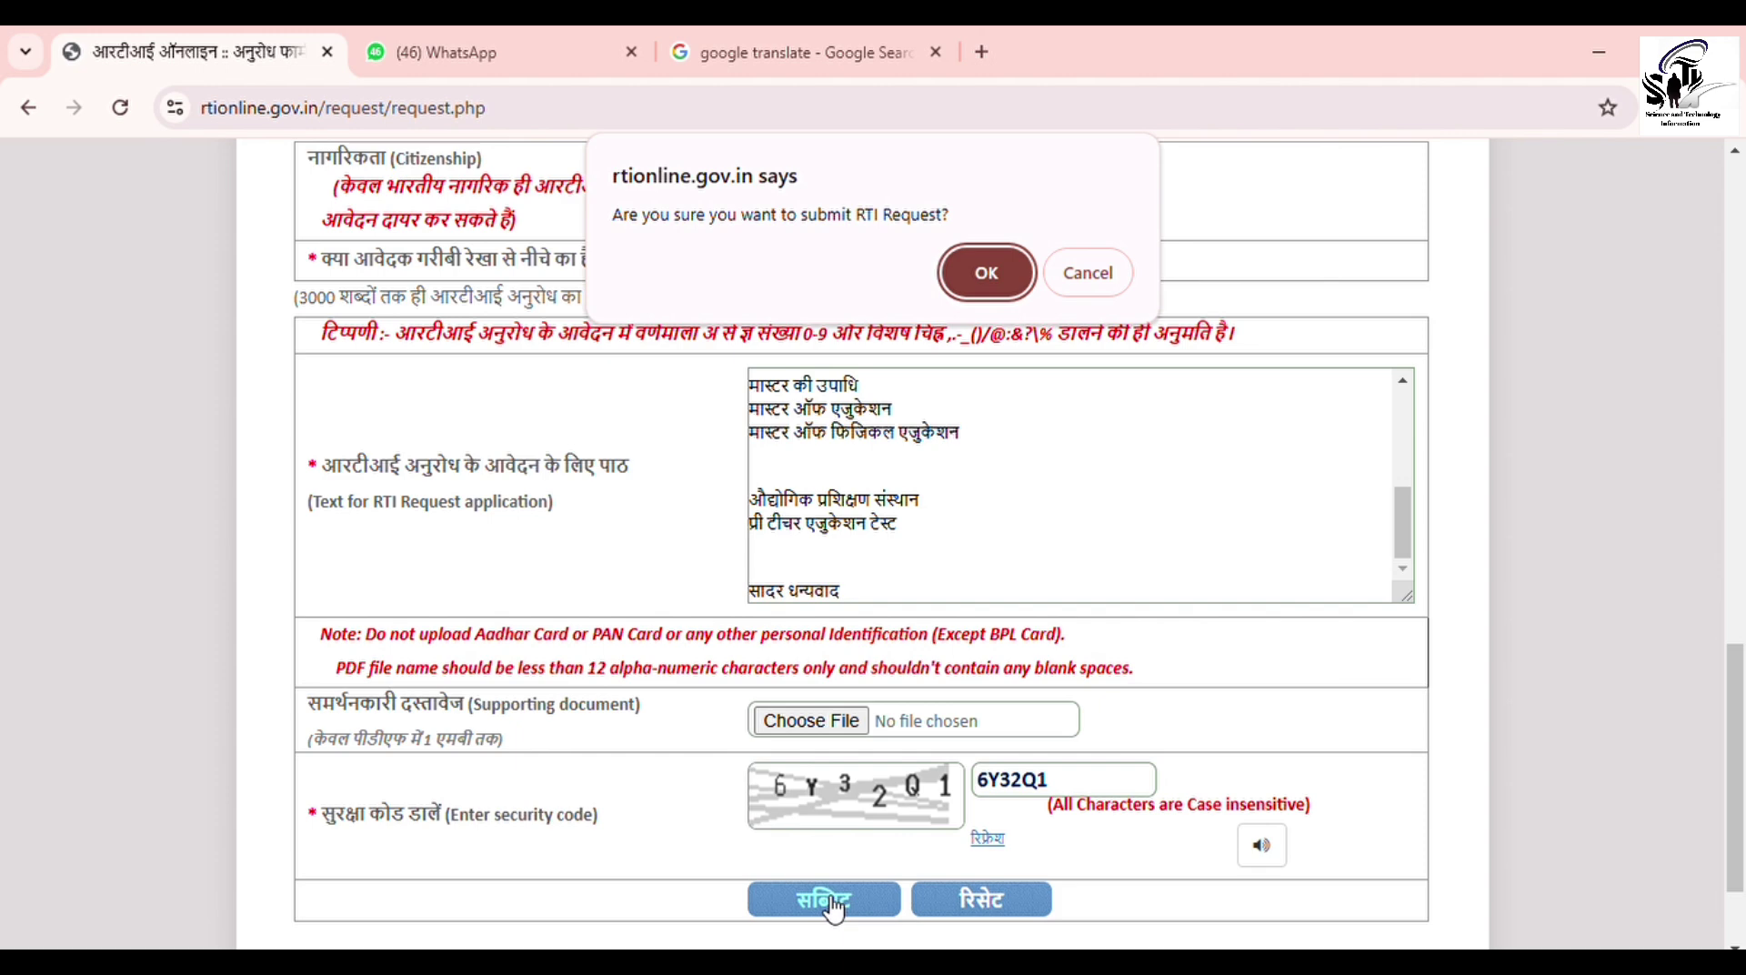
left_click(994, 287)
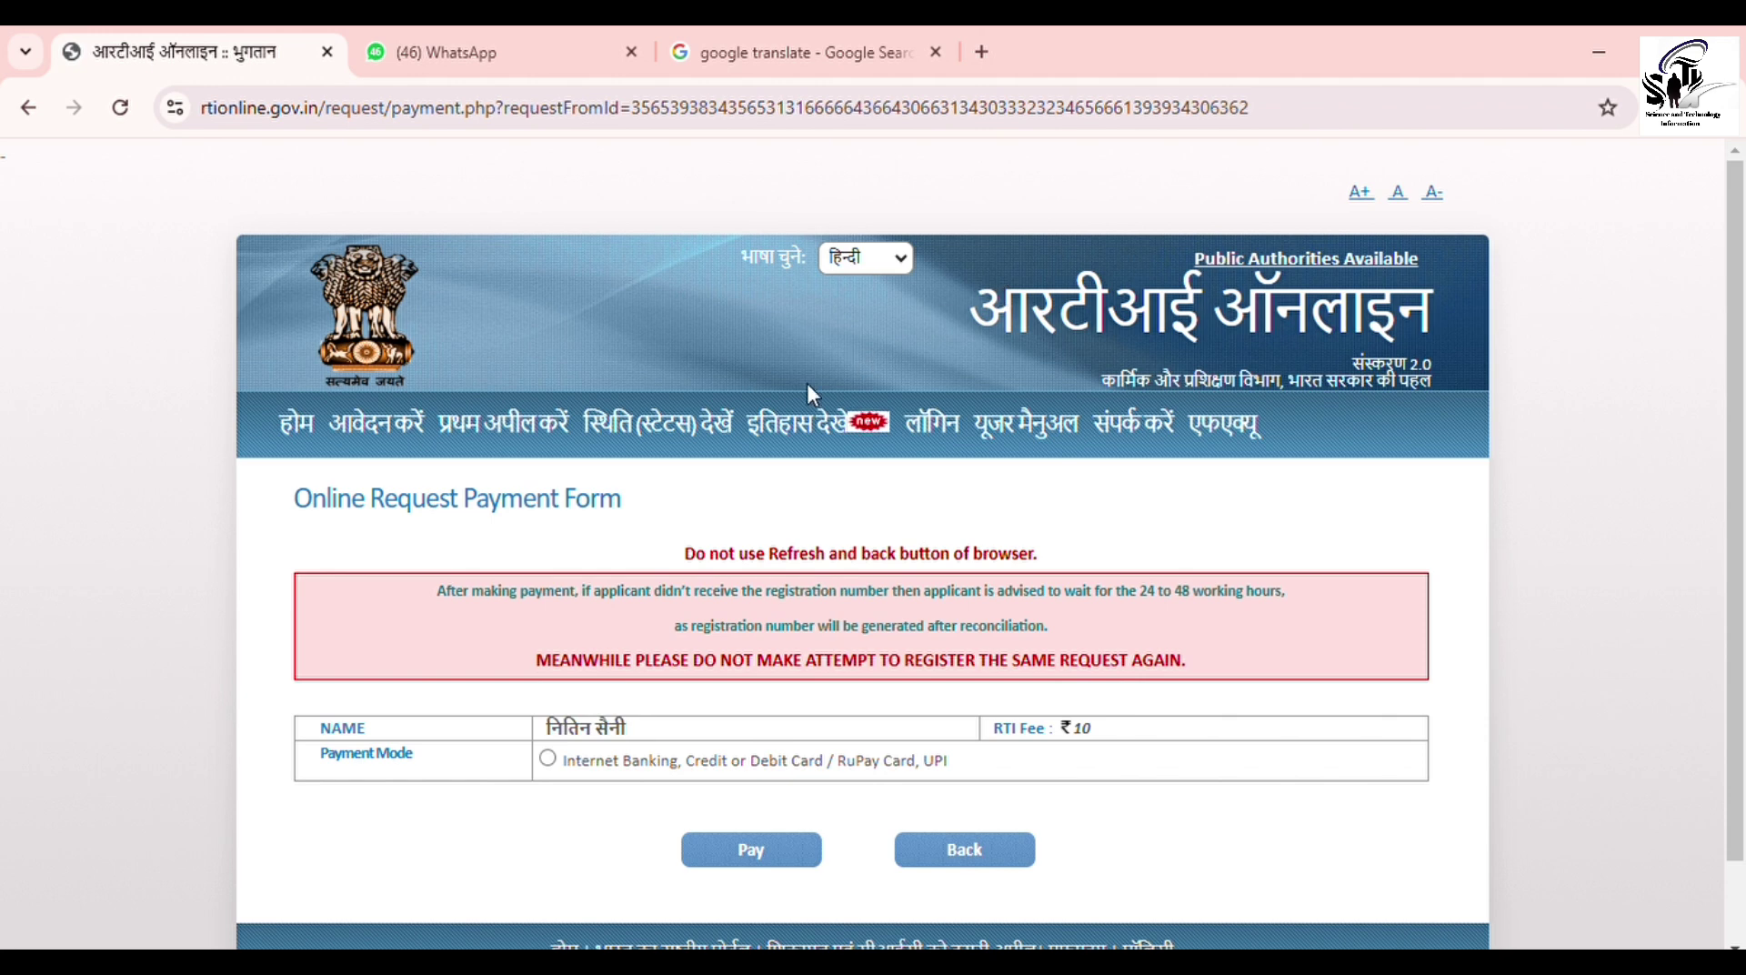
Step: Pay the ₹10 fee by Internet Banking/Card/UPI through the Payment Gateway and accept SBI's notice
left_click(549, 760)
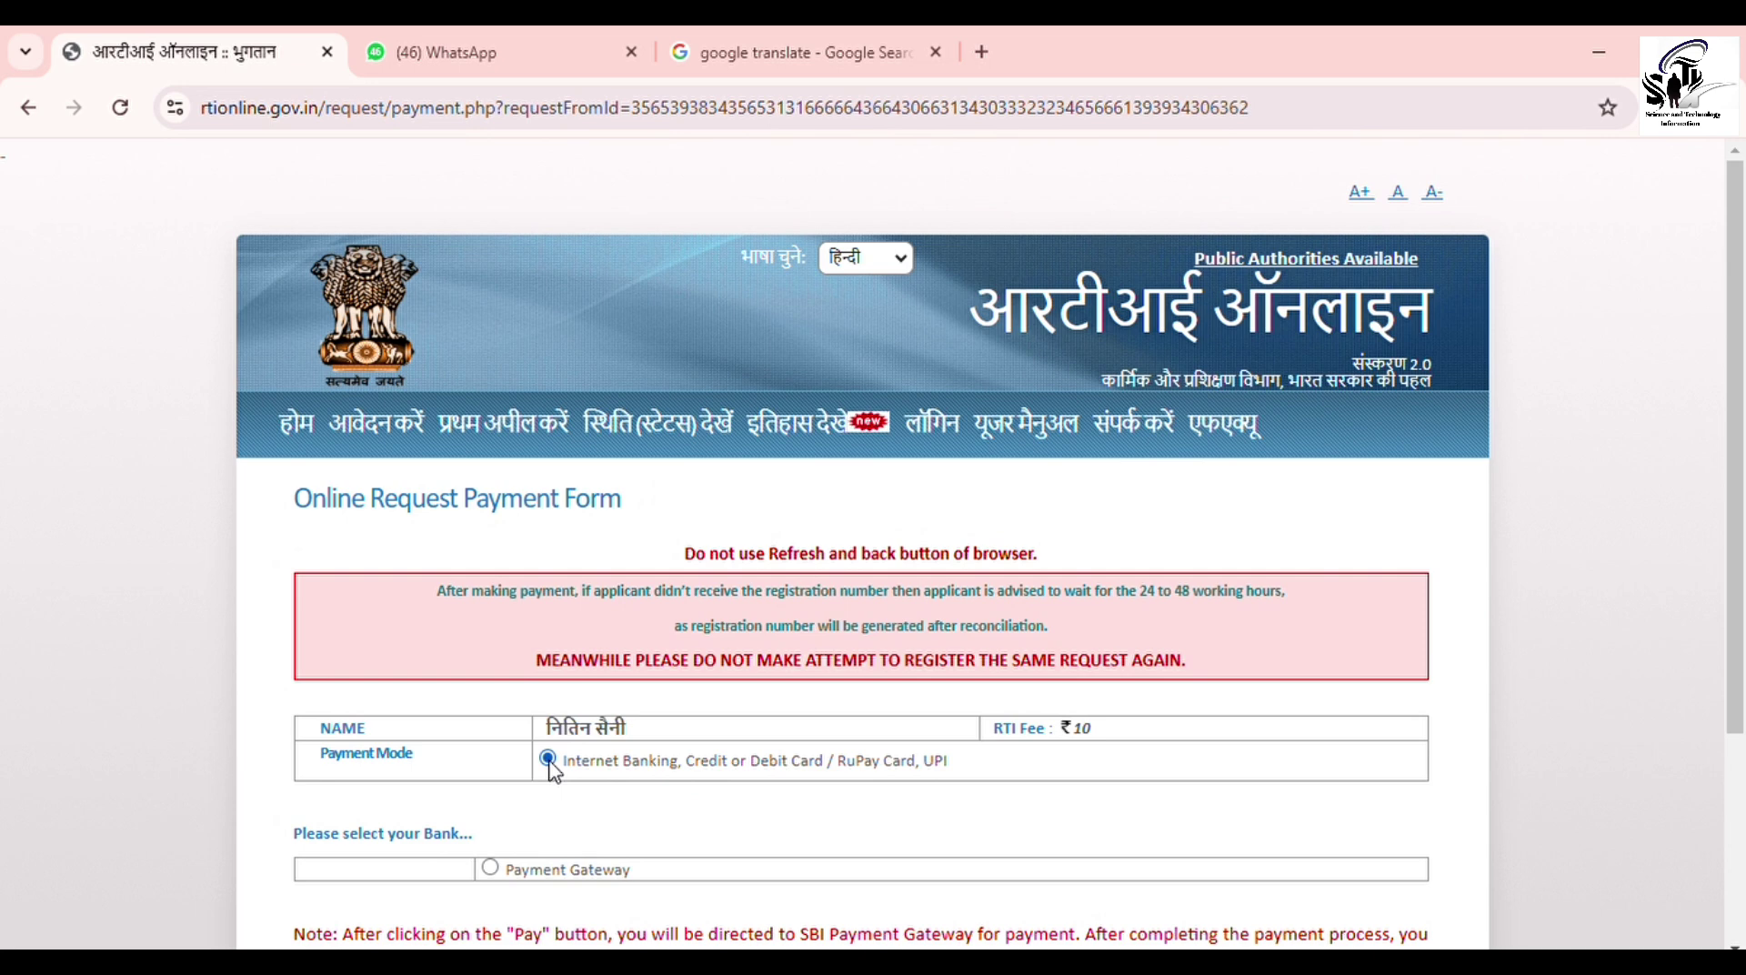
scroll(555, 771, "down", 2)
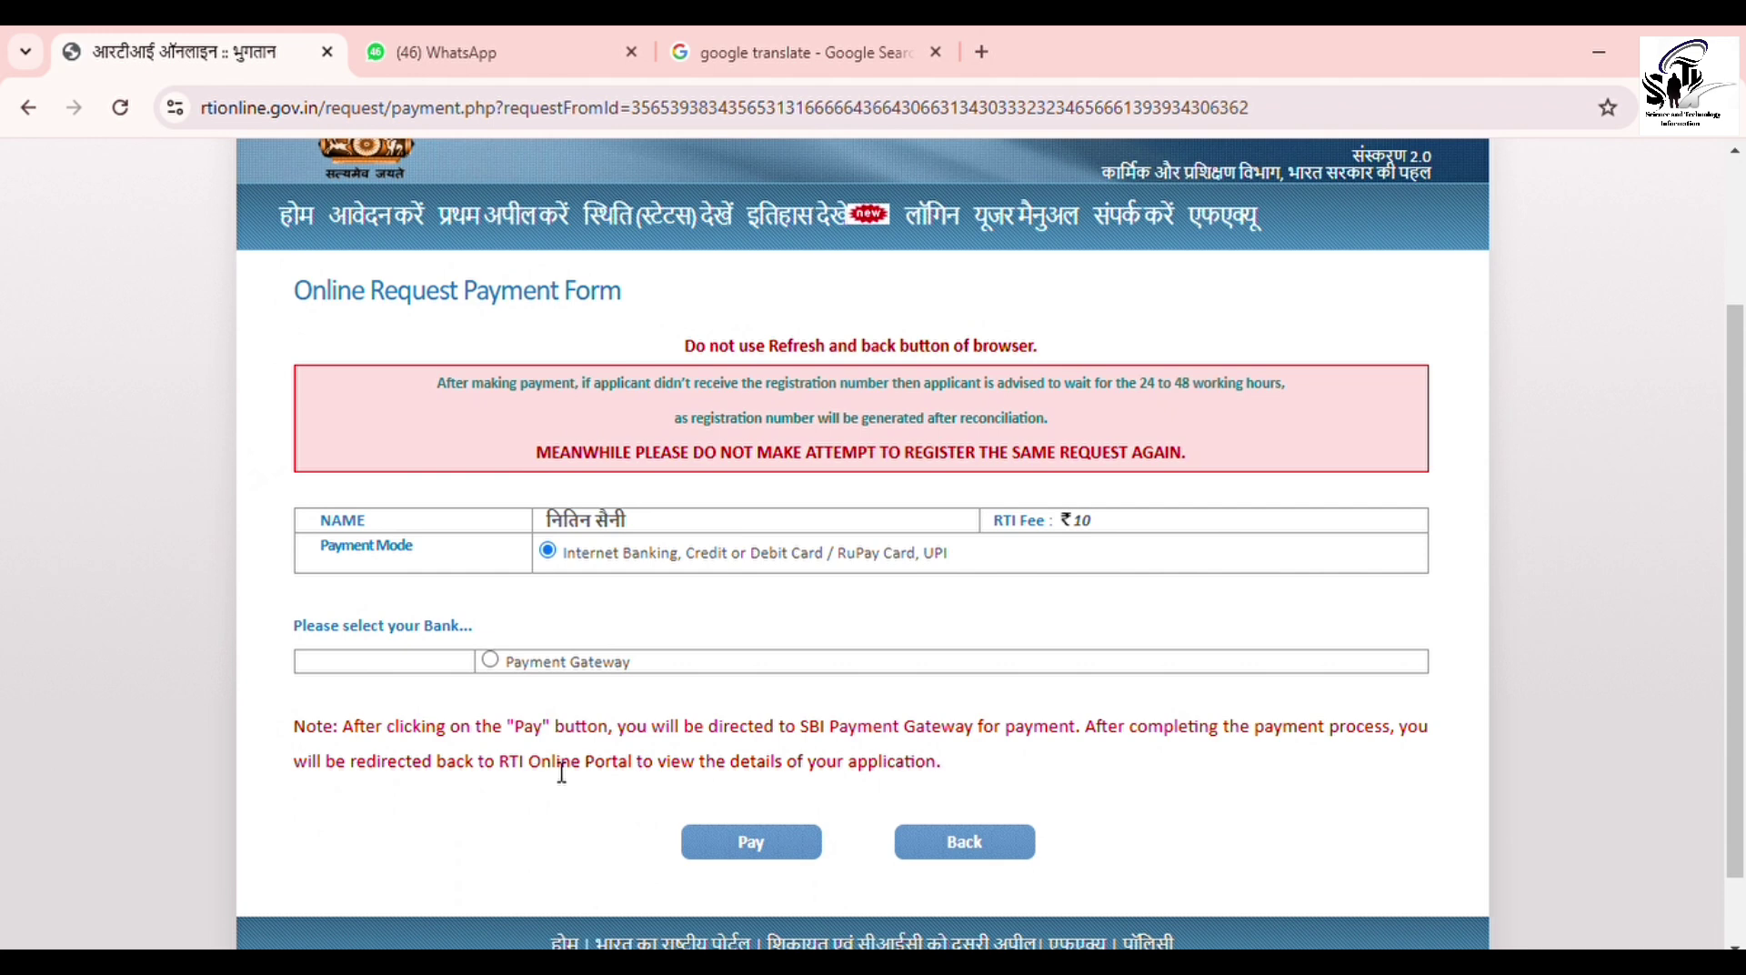
left_click(490, 661)
left_click(739, 855)
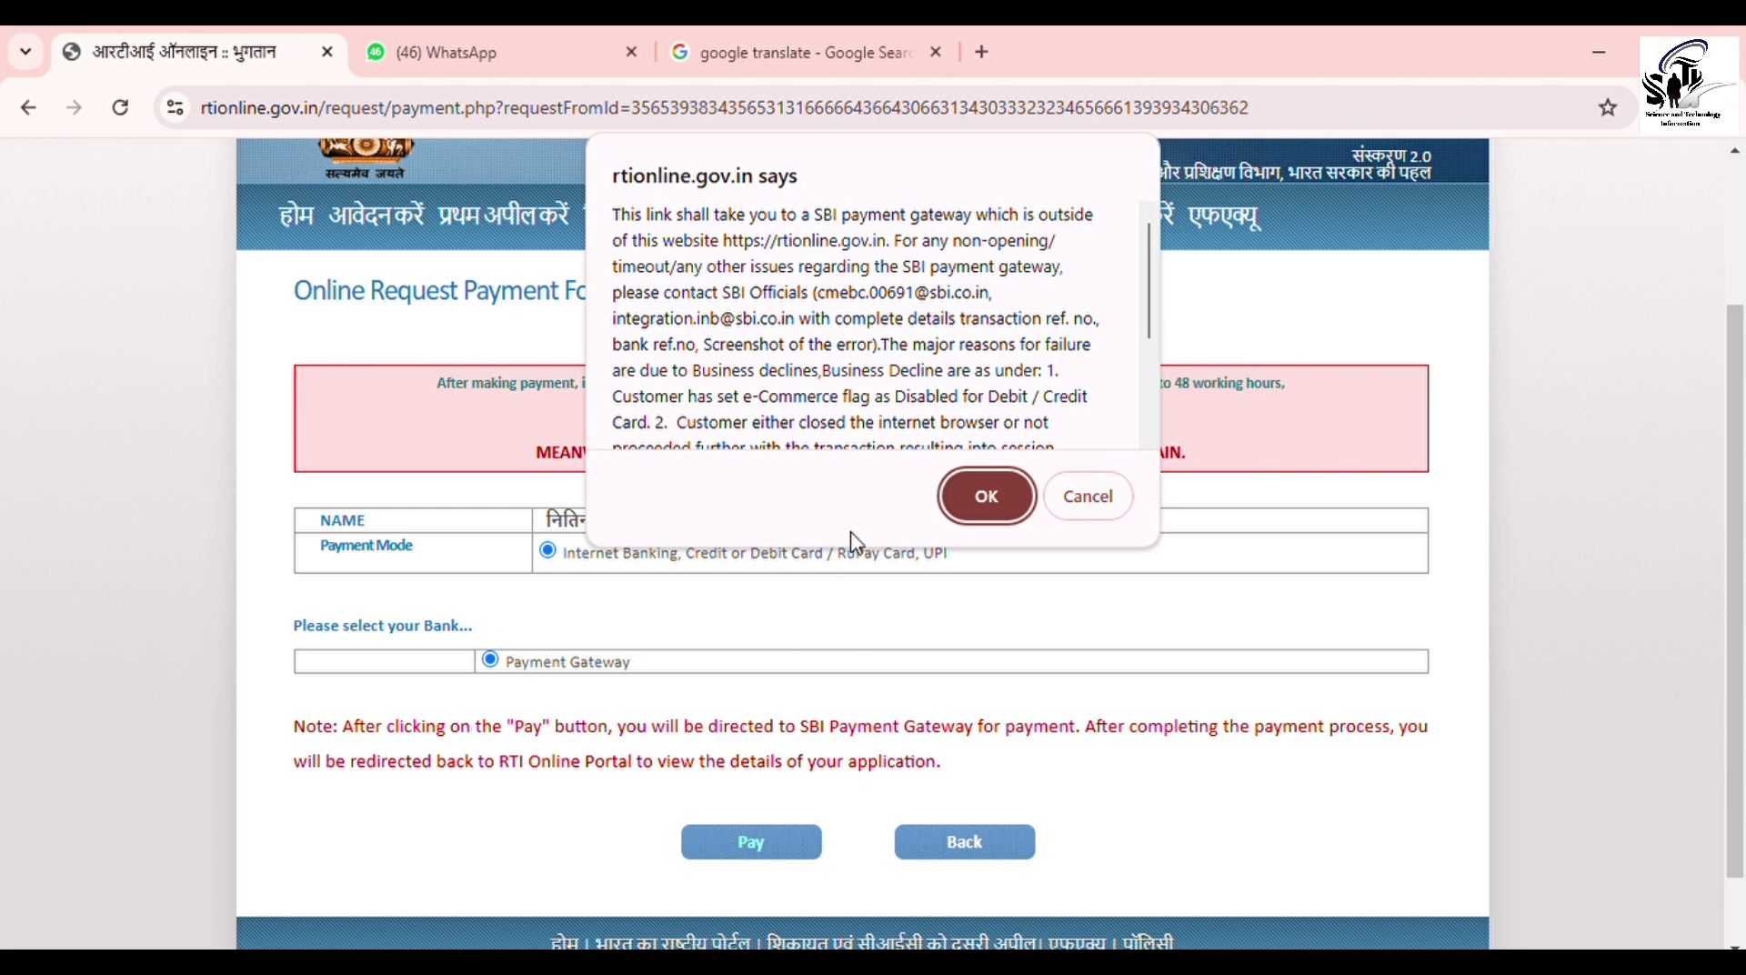
scroll(1159, 380, "down", 3)
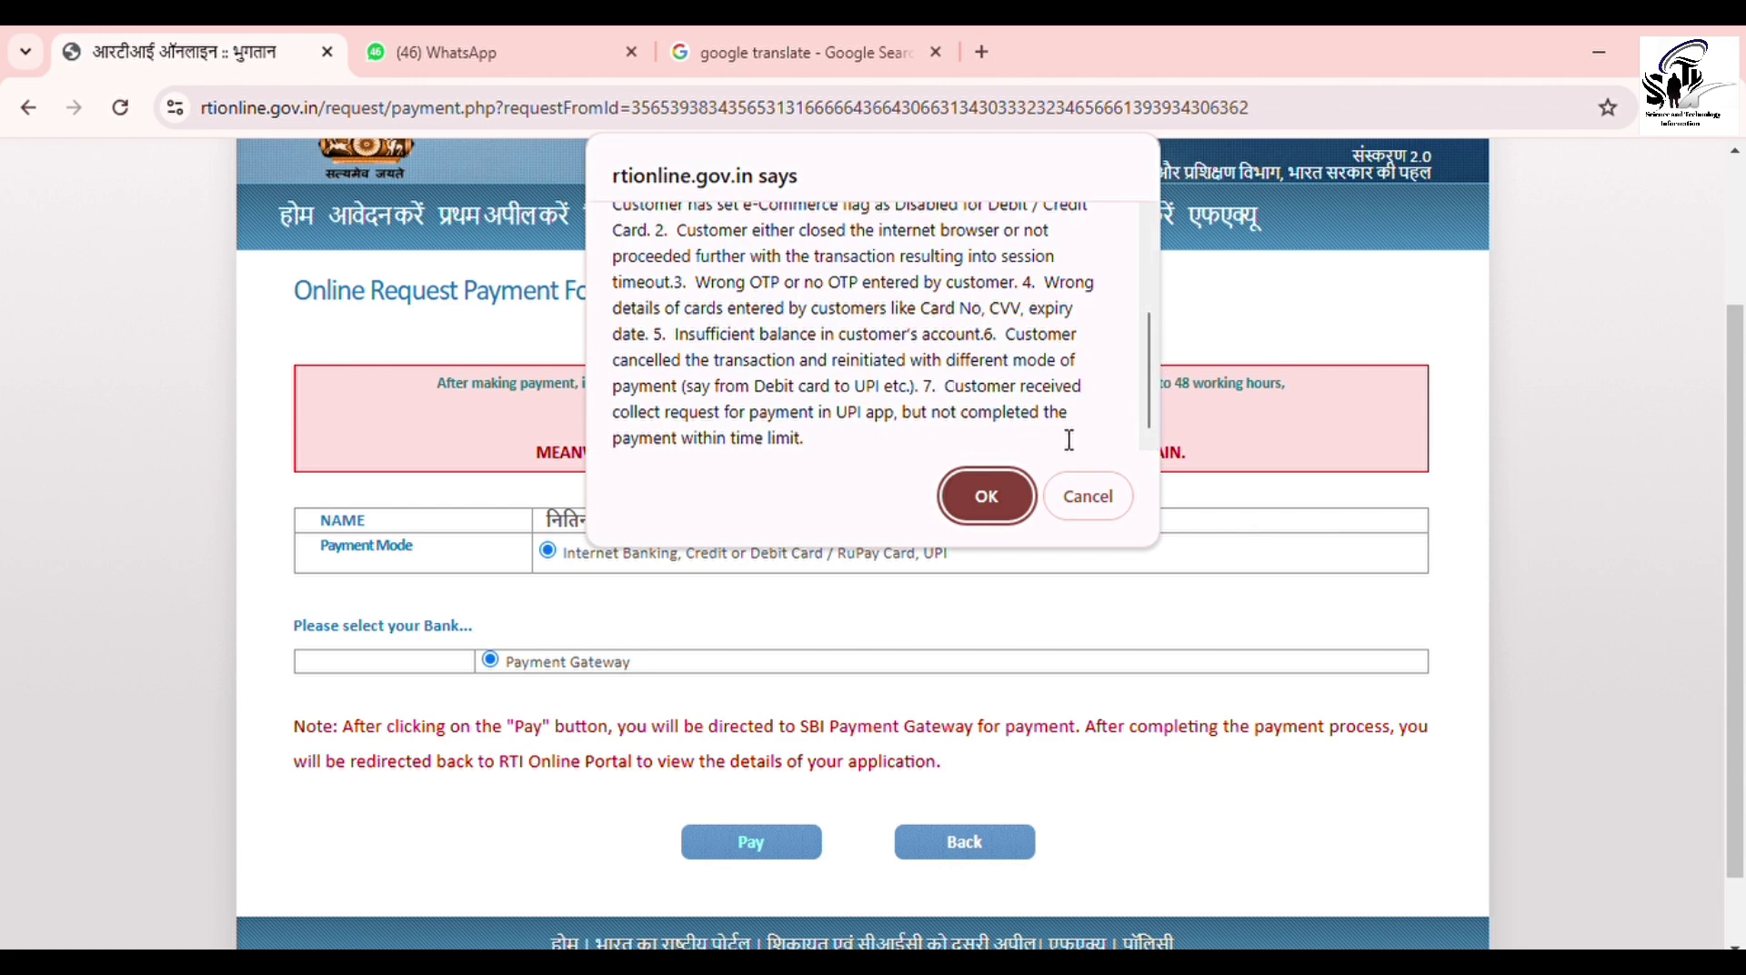
left_click(987, 497)
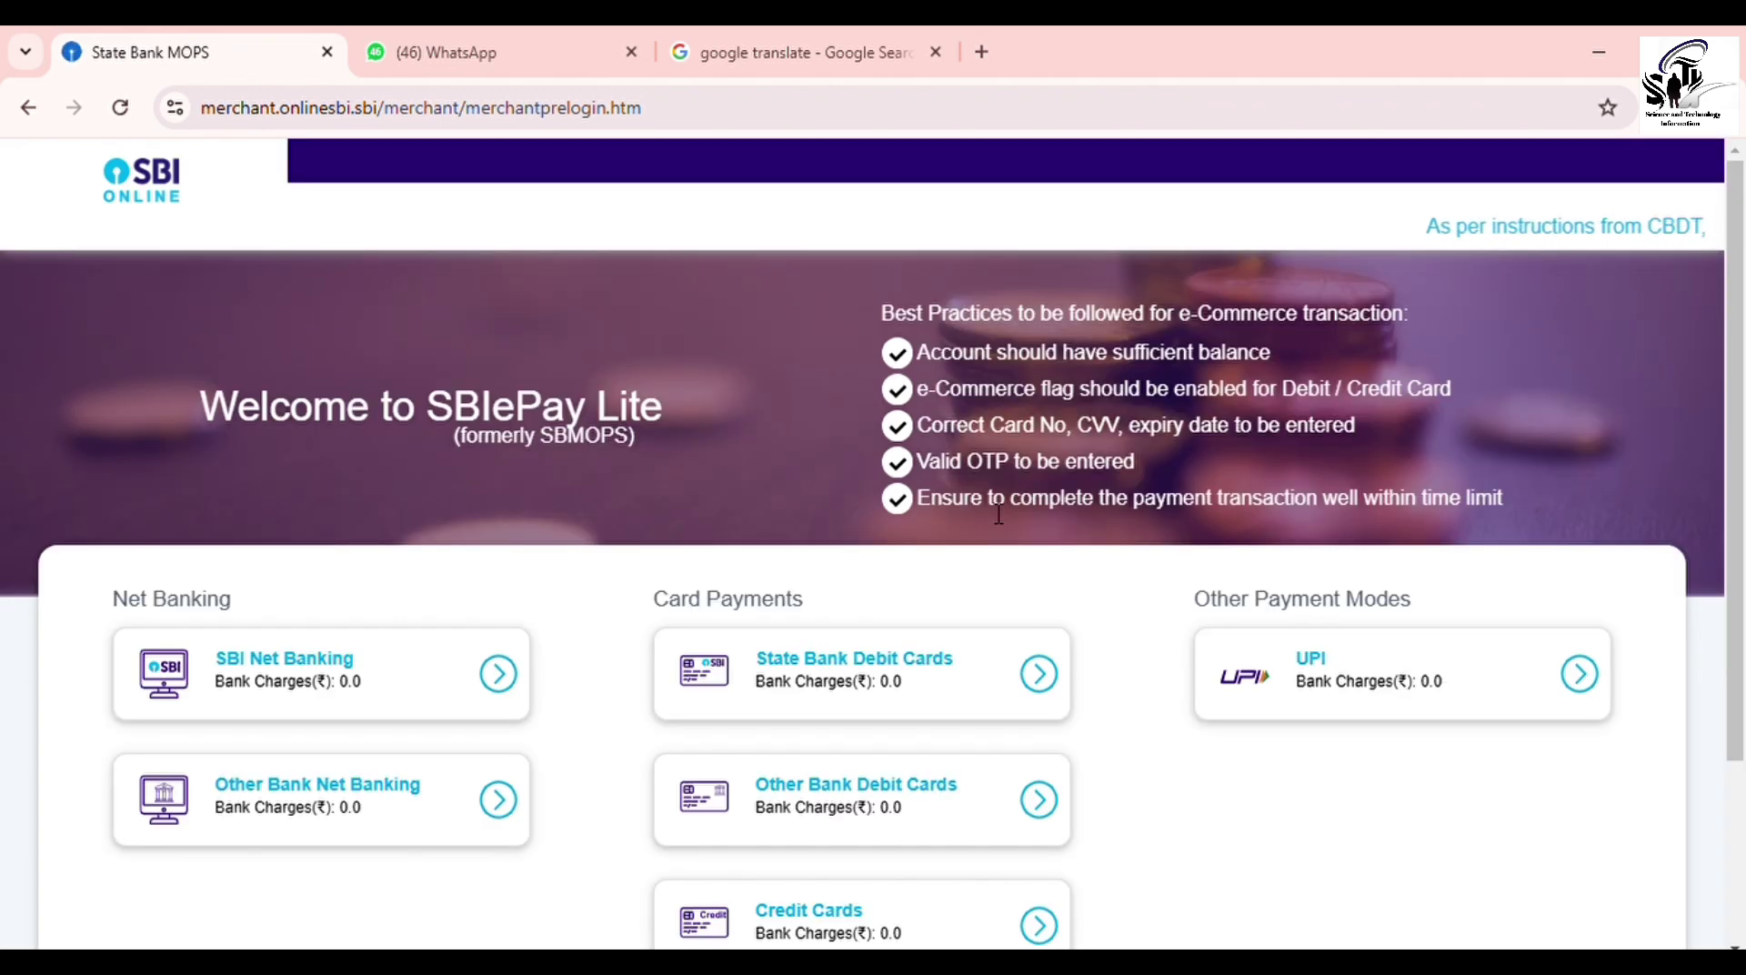
Step: Select SBI Net Banking as the payment option on SBIePay Lite
scroll(999, 514, "down", 1)
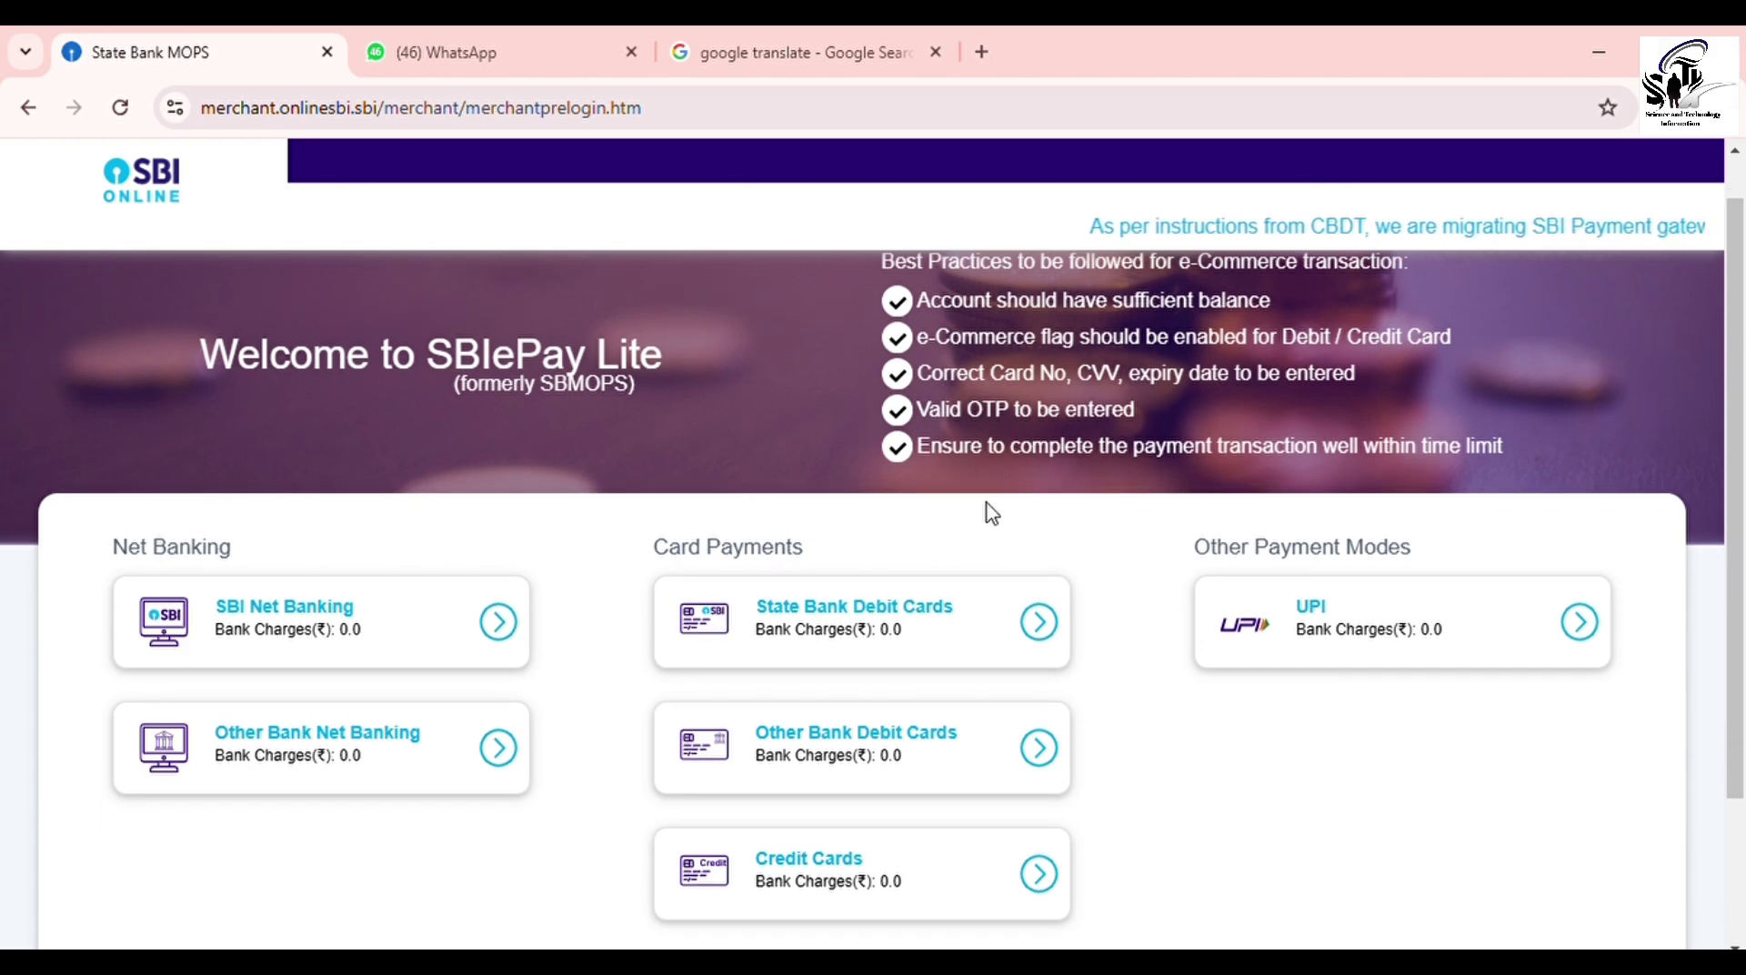
scroll(993, 514, "down", 3)
scroll(992, 514, "up", 2)
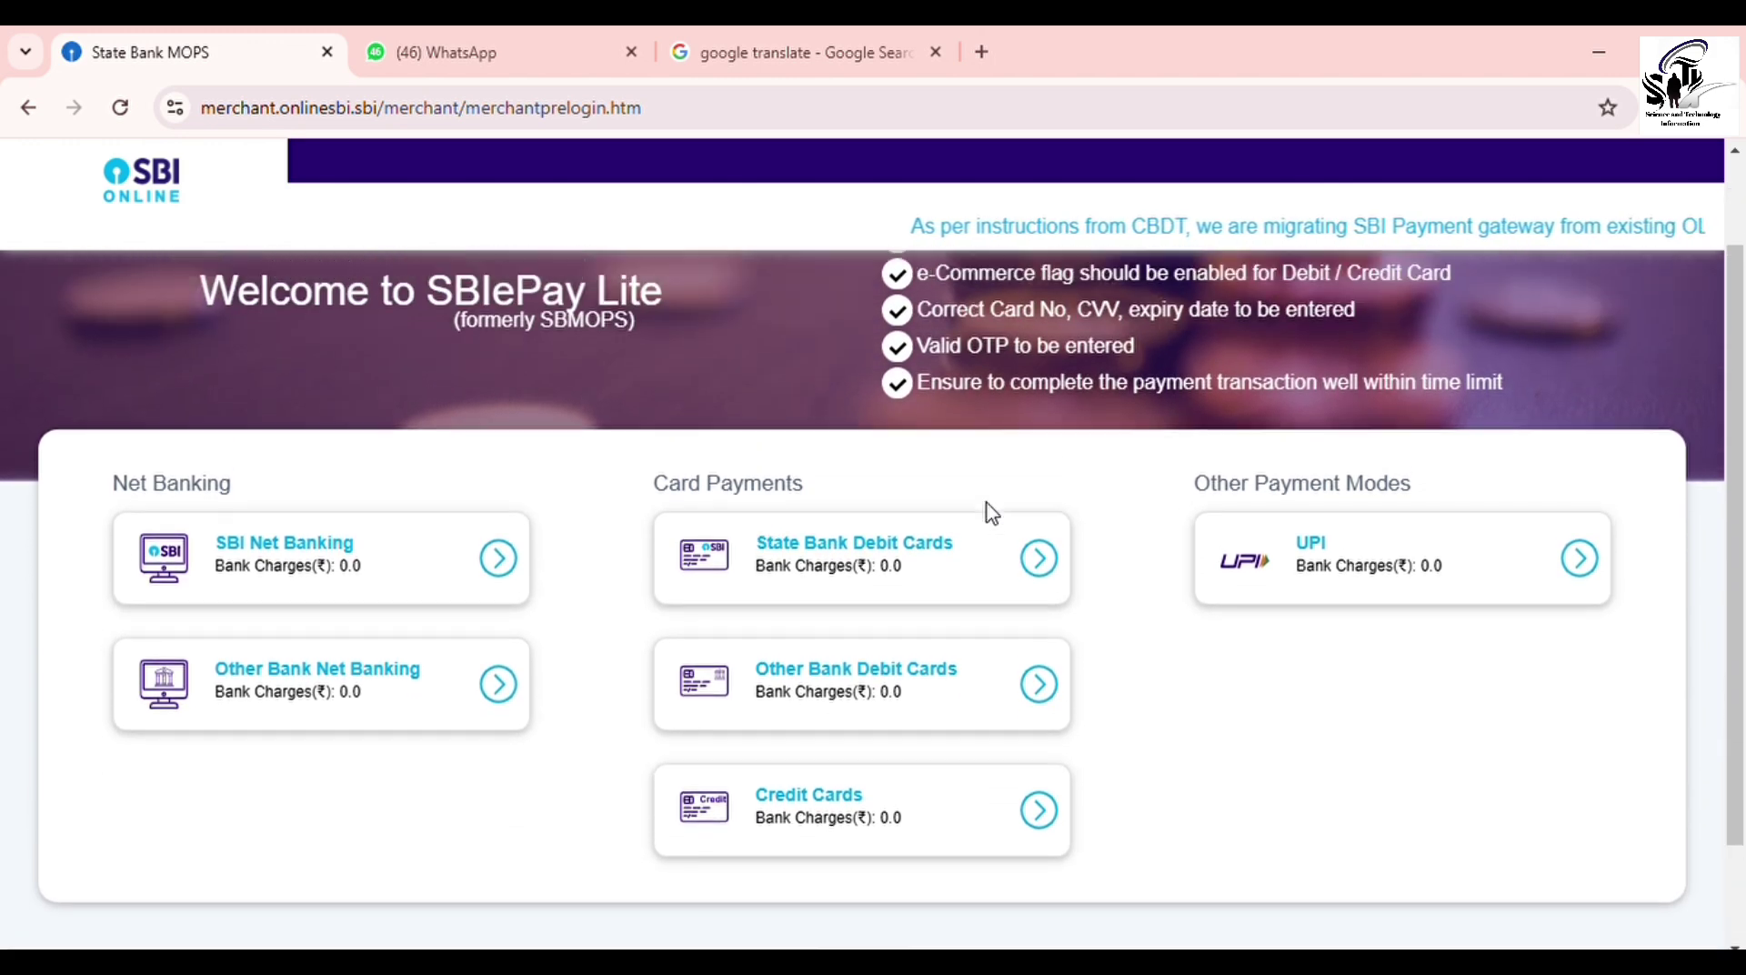
scroll(992, 514, "up", 2)
scroll(993, 514, "down", 1)
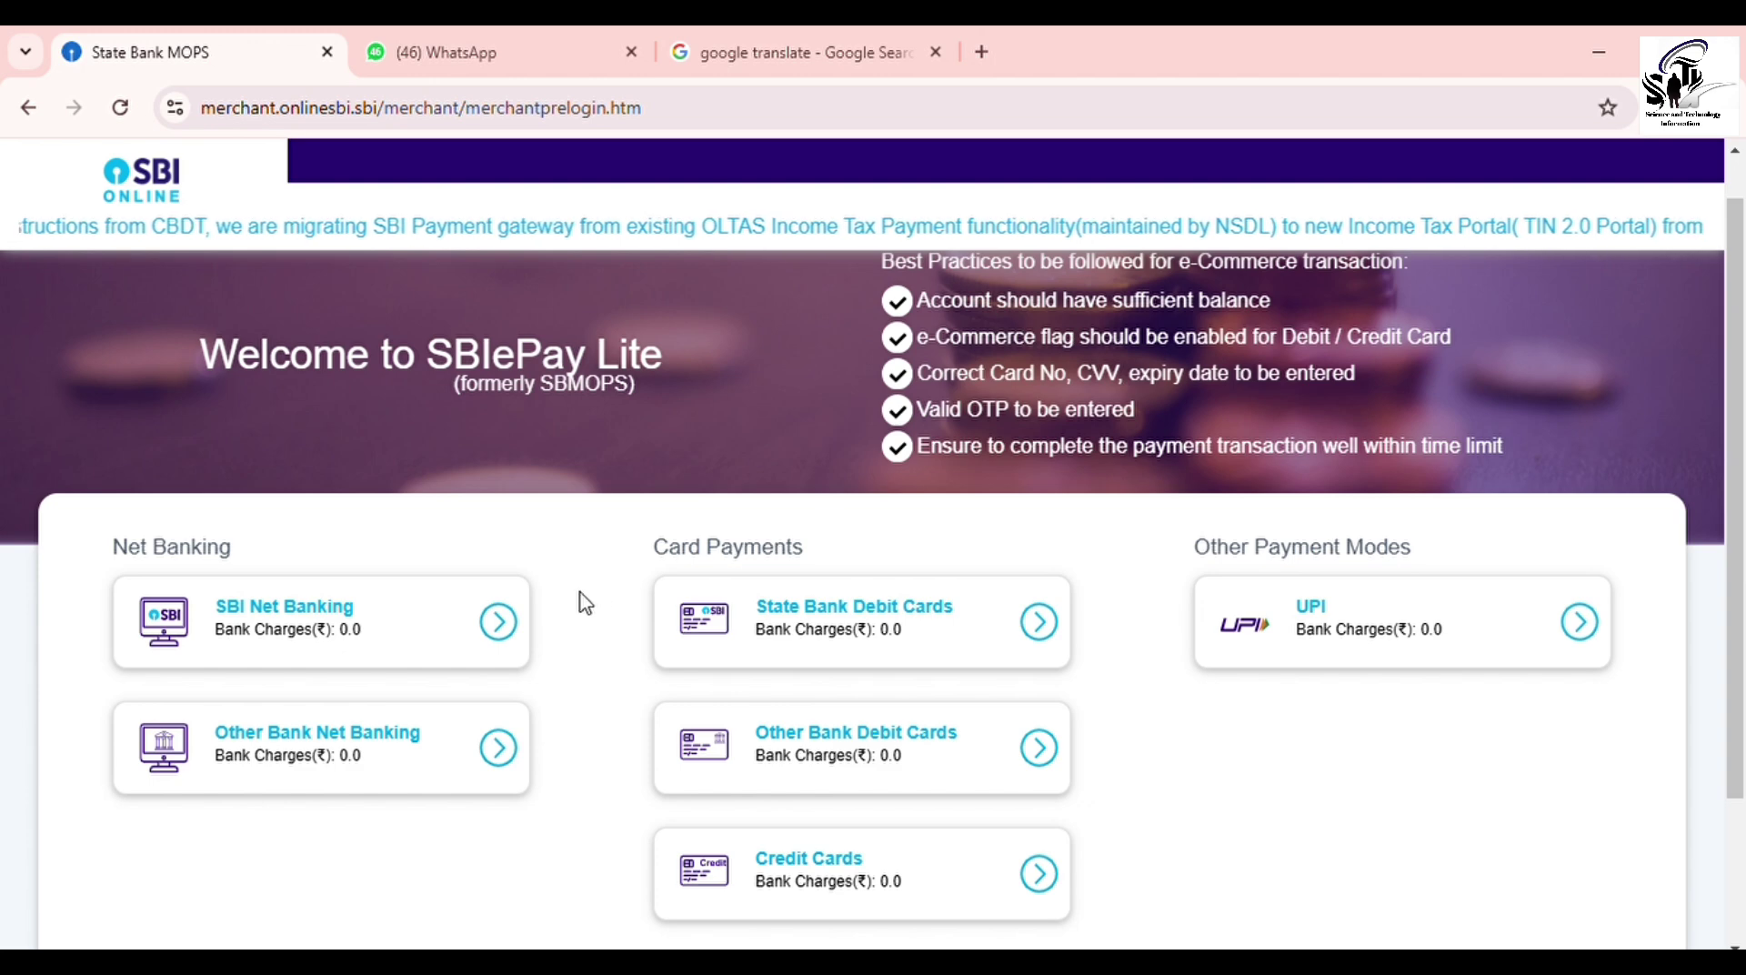
left_click(389, 627)
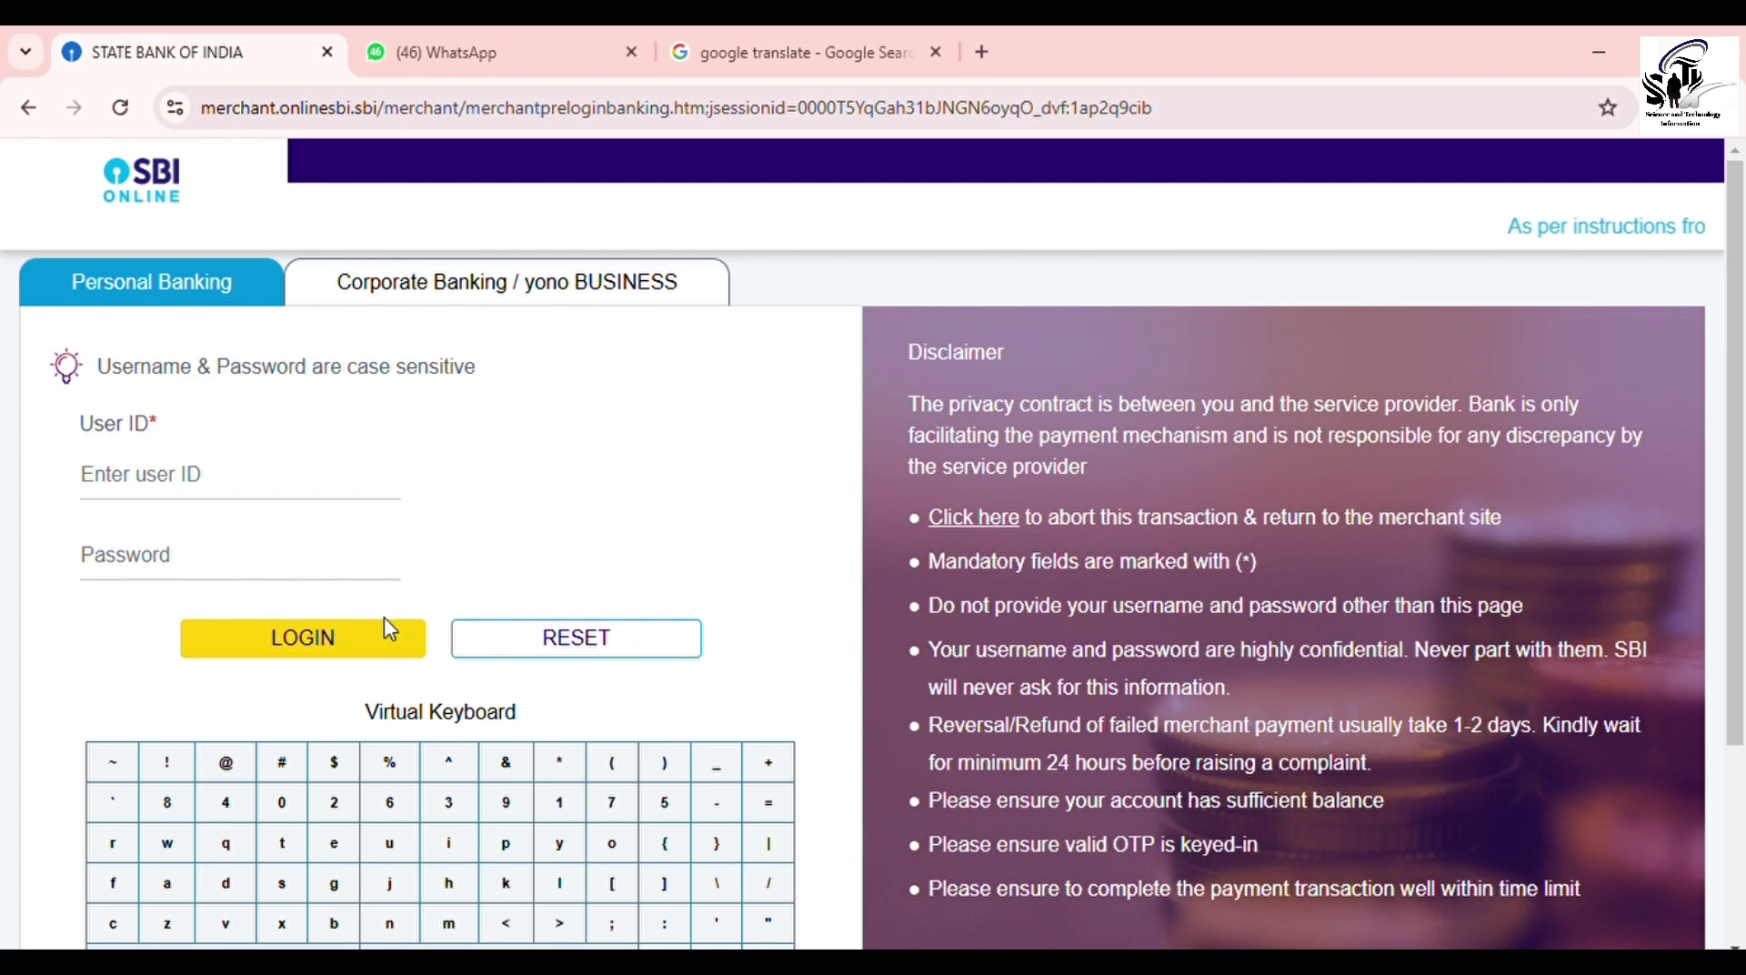
Step: Log in to SBI Personal Banking with the net banking user ID and password
left_click(279, 498)
type("*")
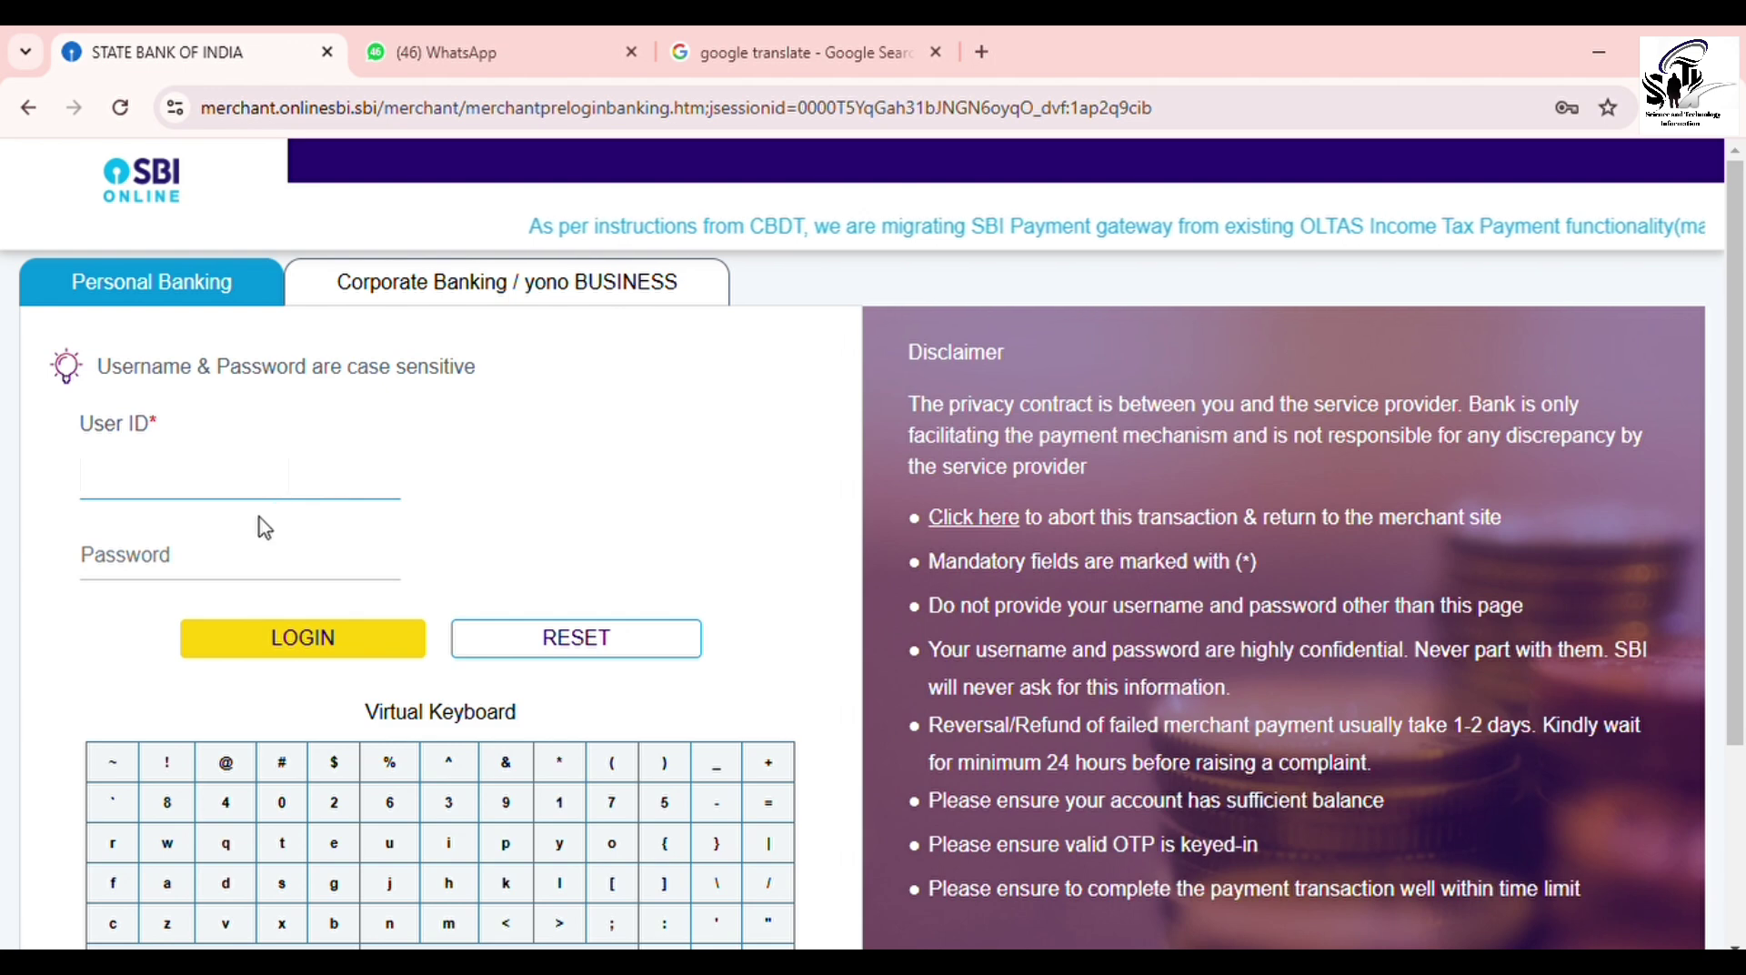
left_click(265, 565)
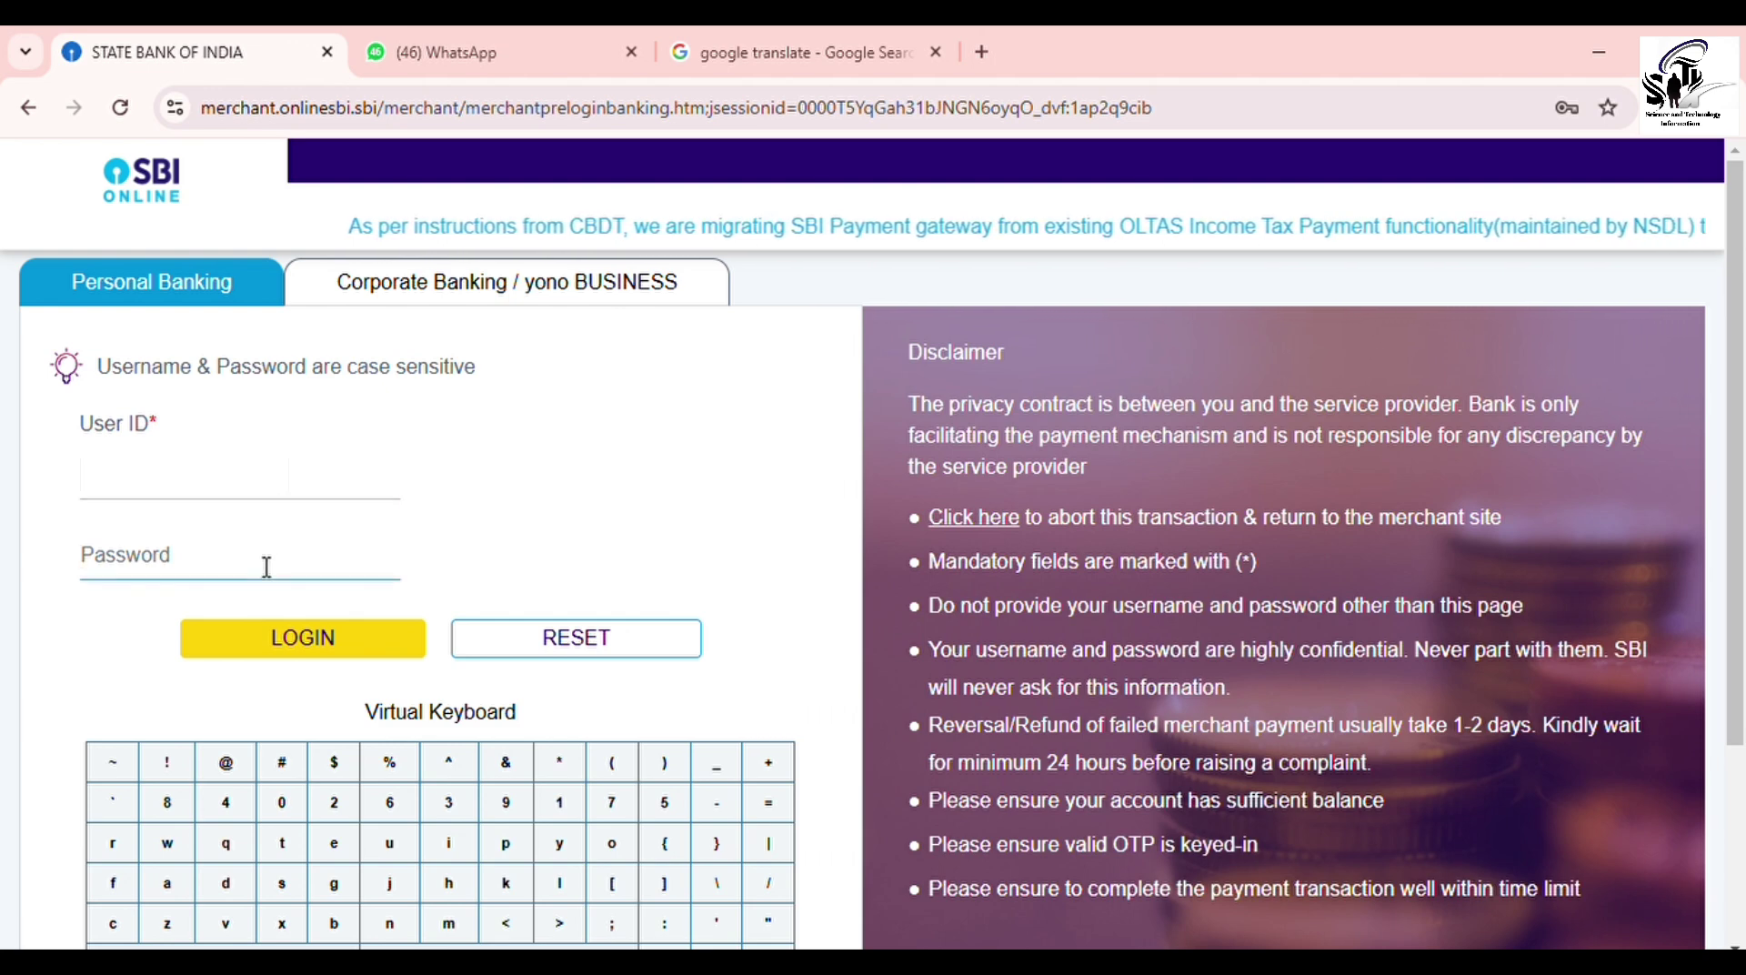
type("********************")
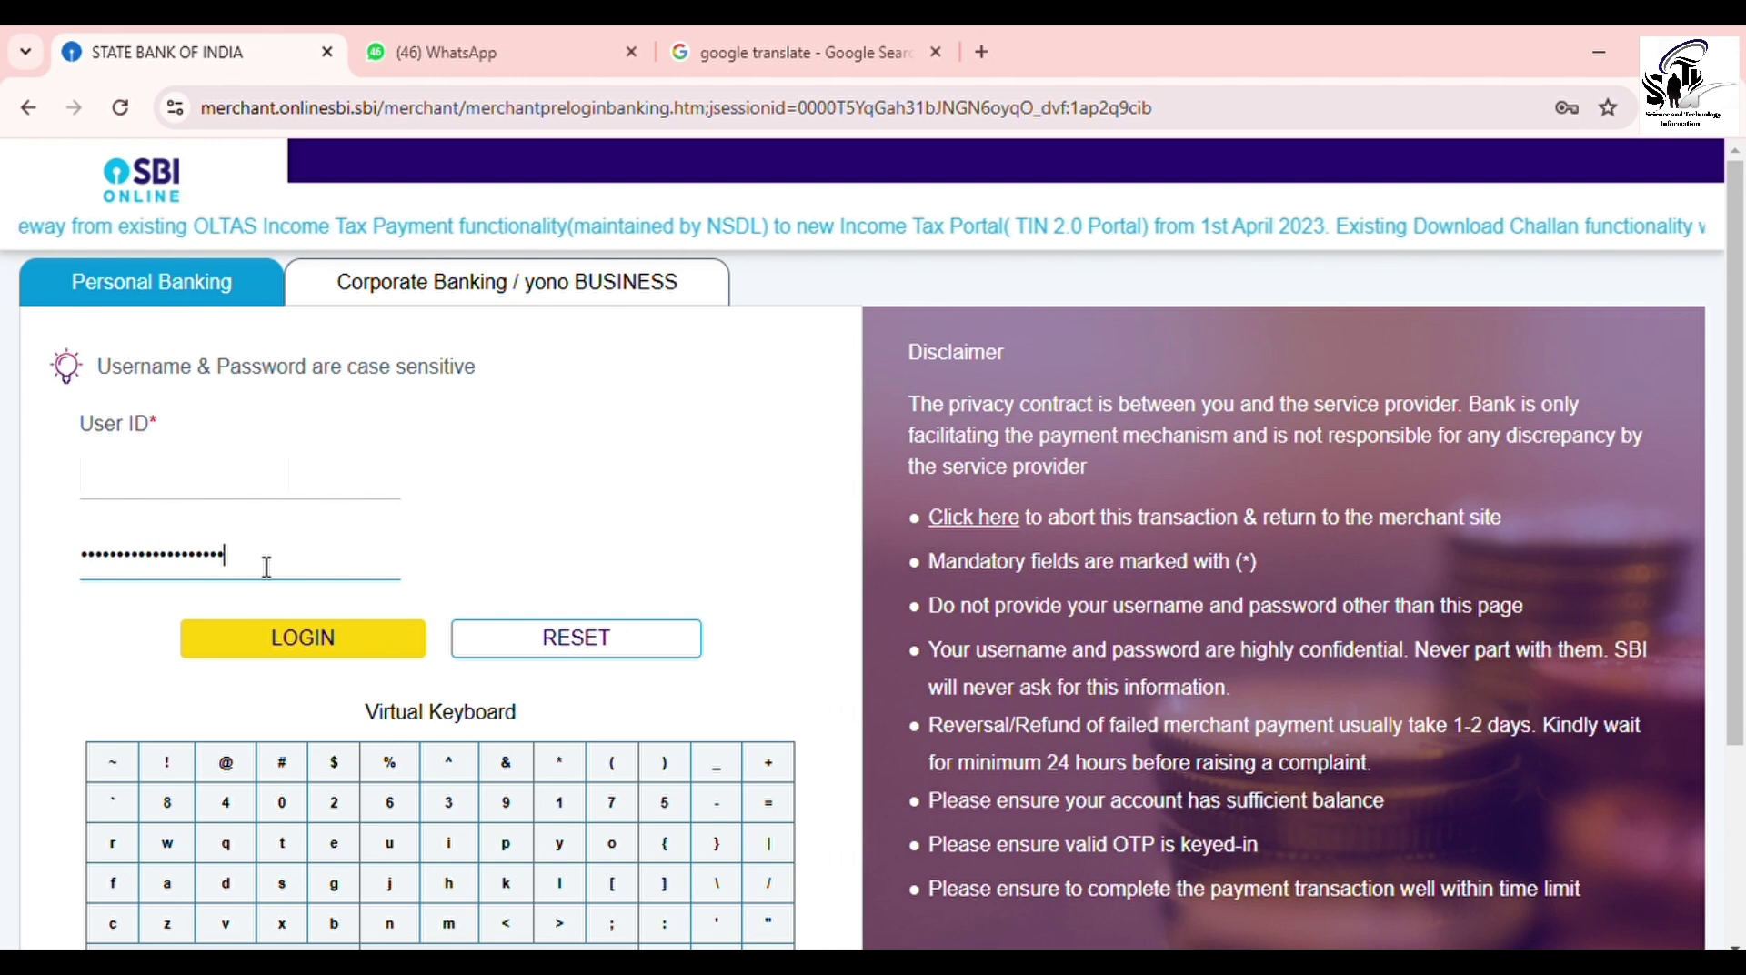
left_click(344, 646)
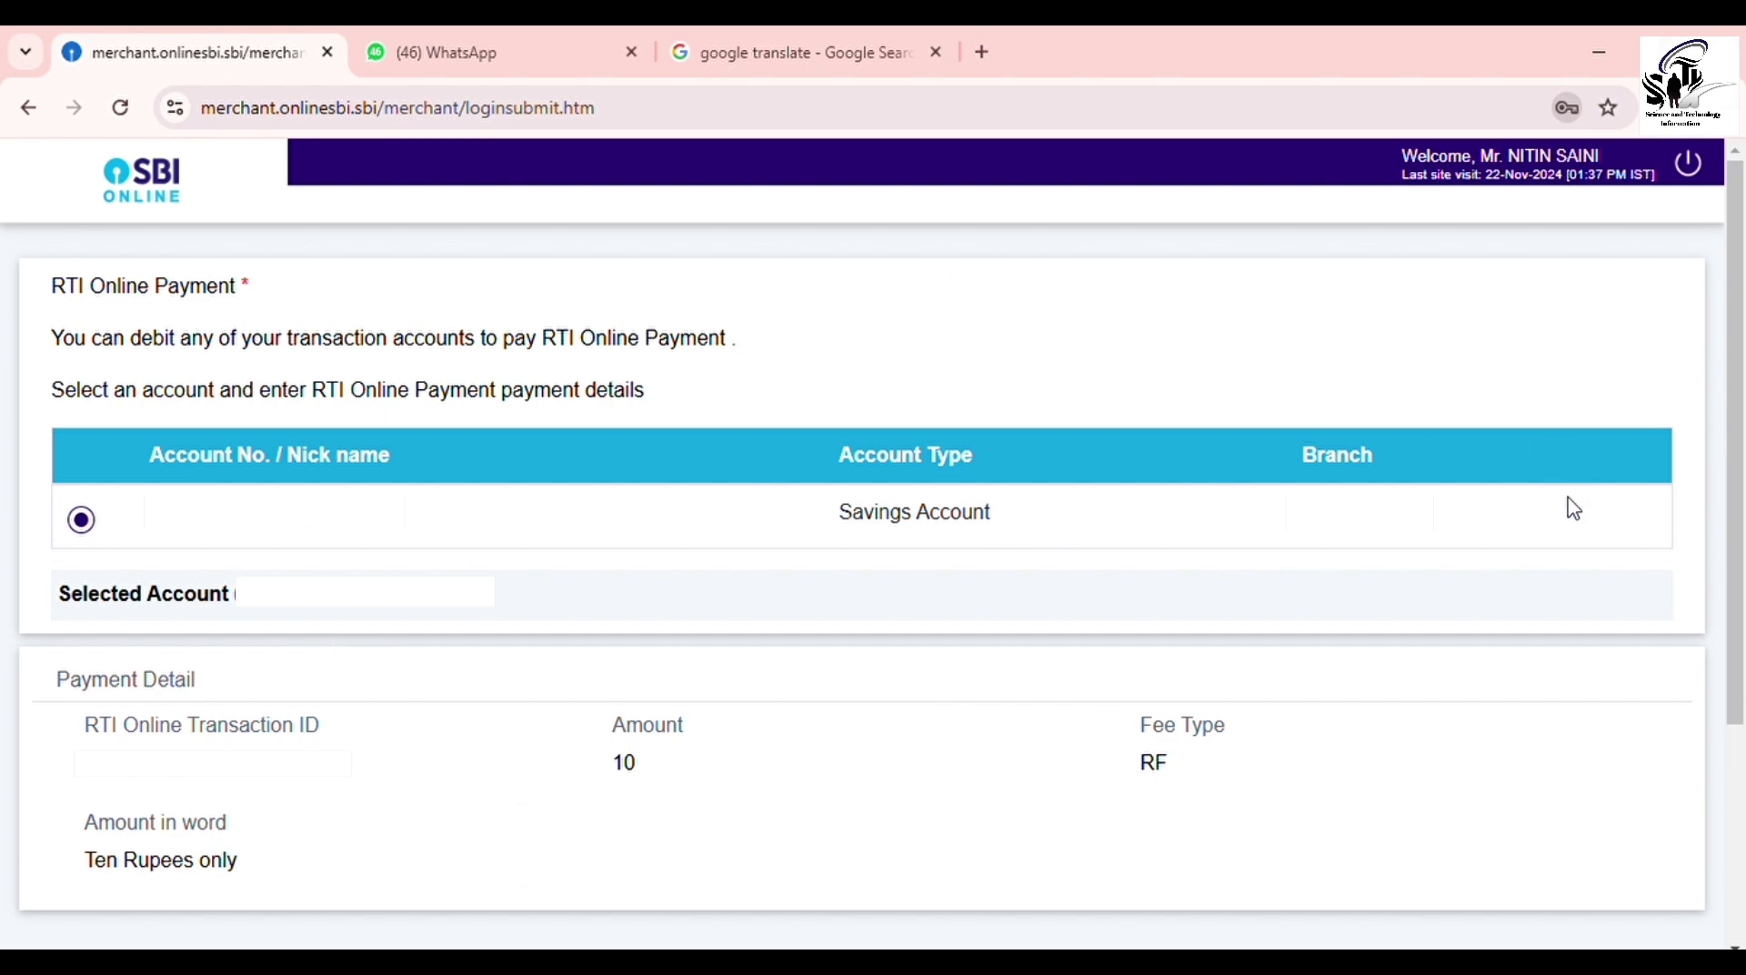
Step: Confirm the ₹10 RF payment details to be debited from the savings account
left_click_drag(1739, 459, 1742, 600)
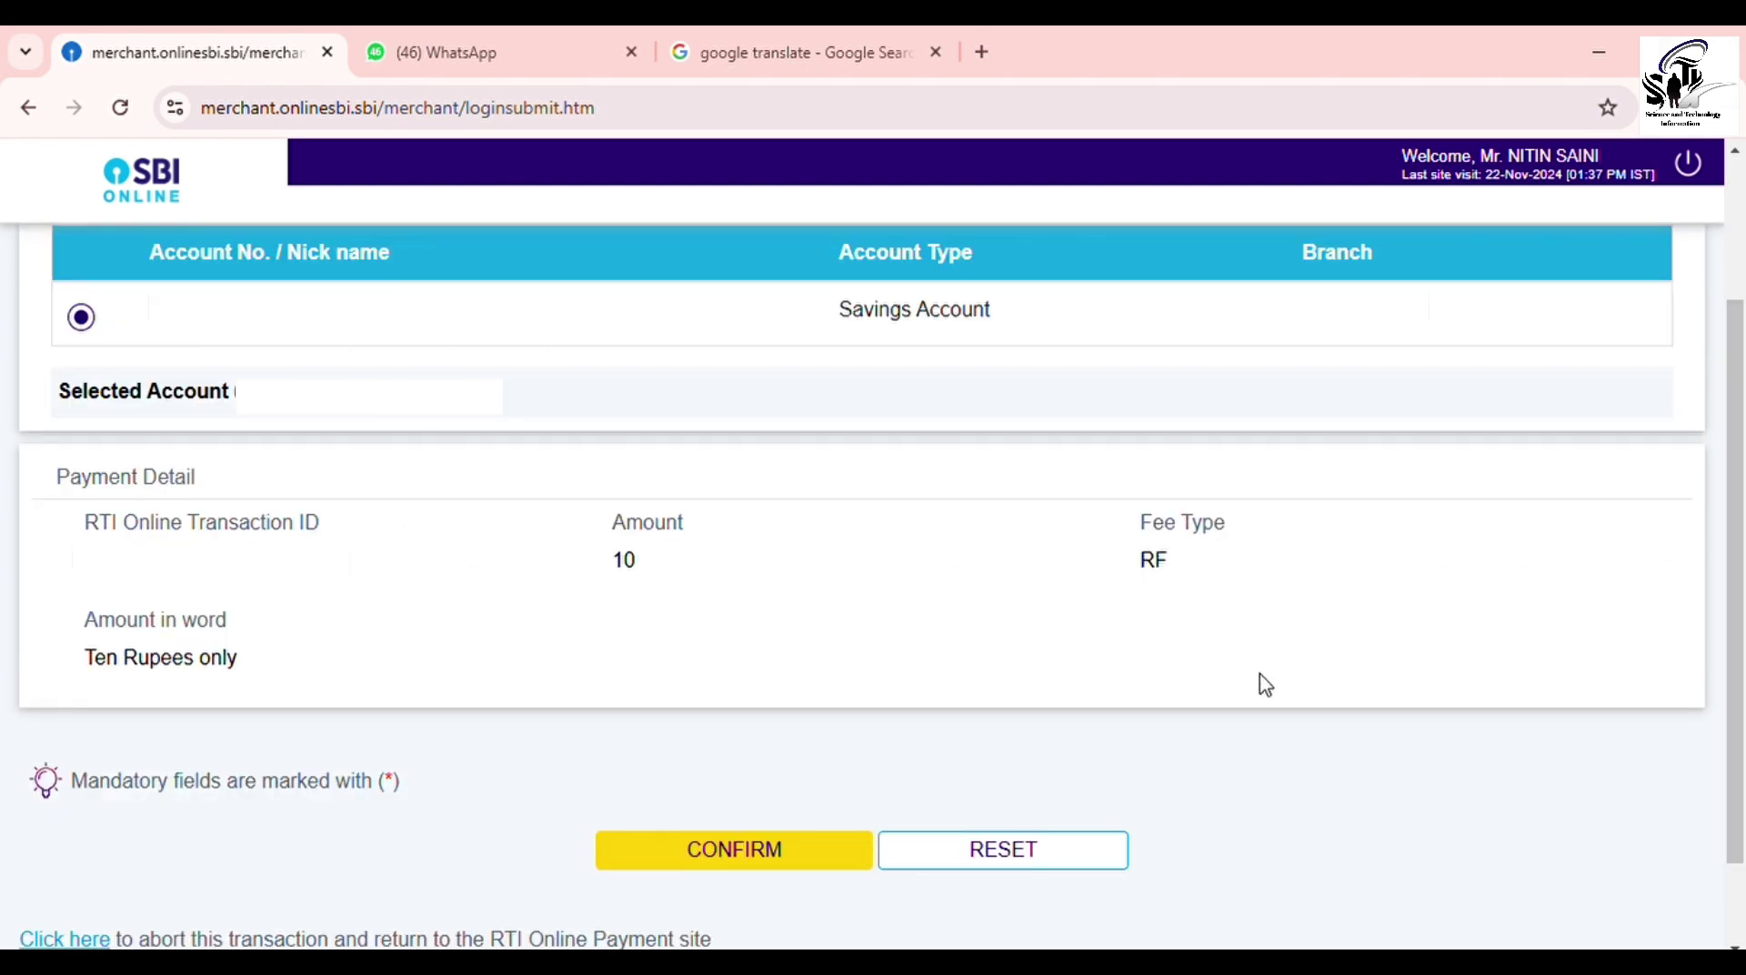
left_click(803, 875)
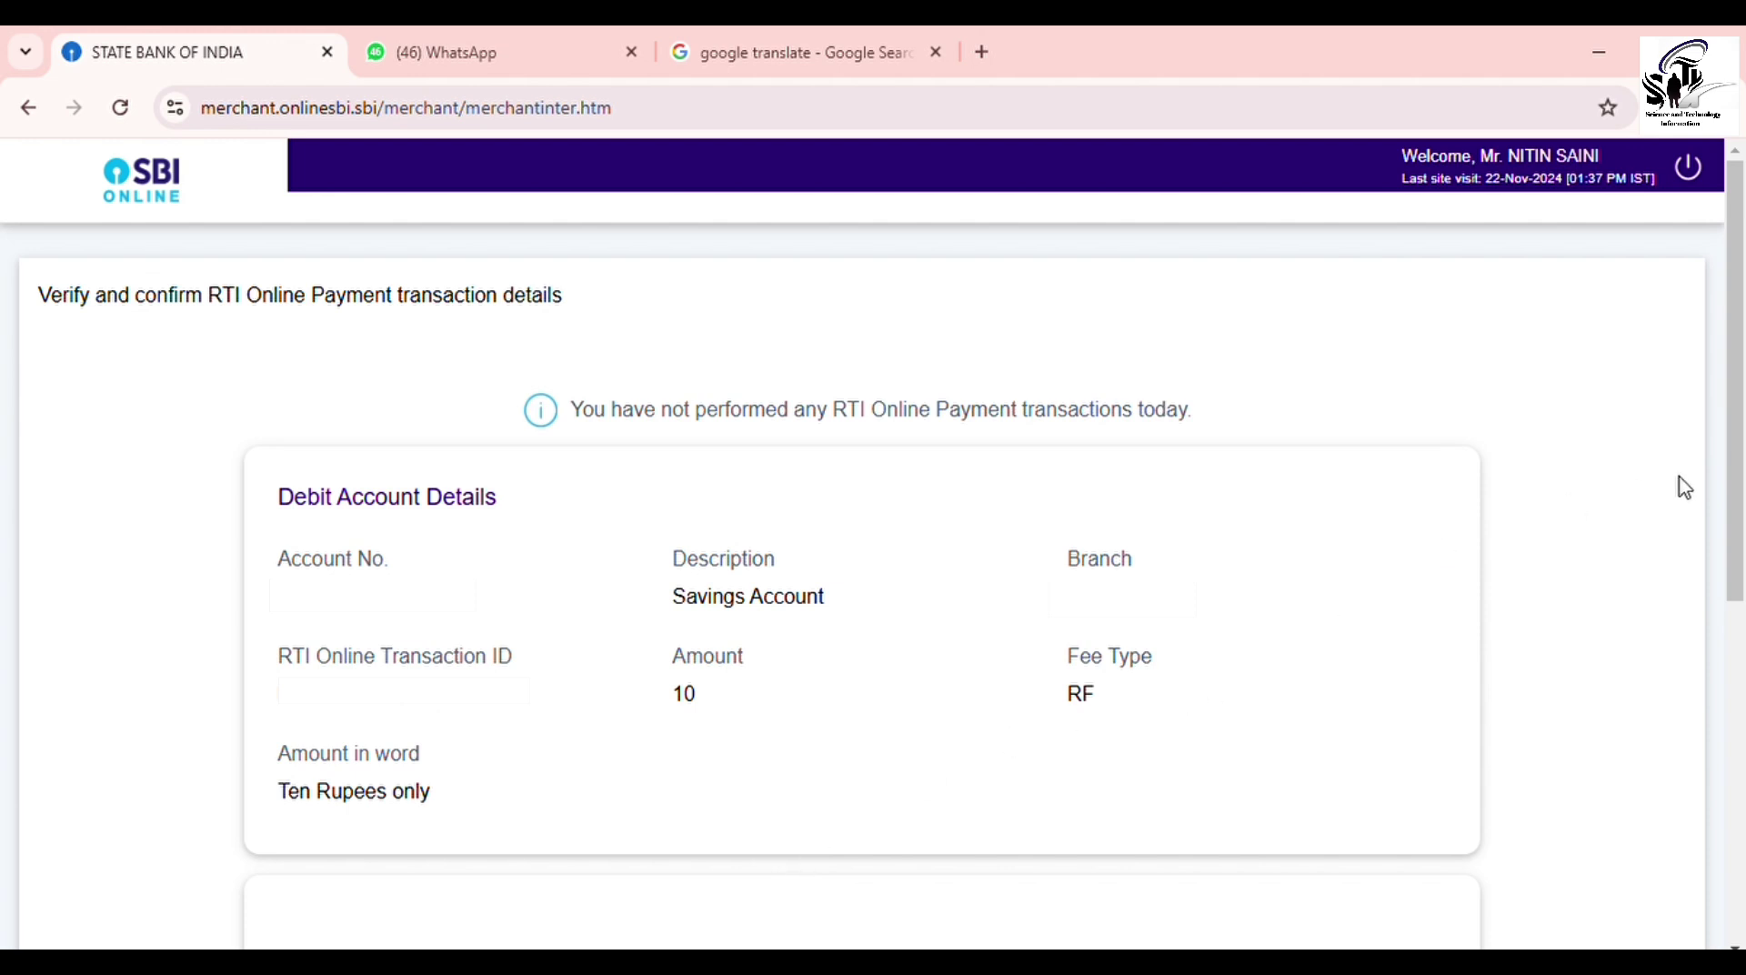
Step: Enter the SMS one-time high security password and confirm the ₹10 payment
scroll(1738, 707, "down", 5)
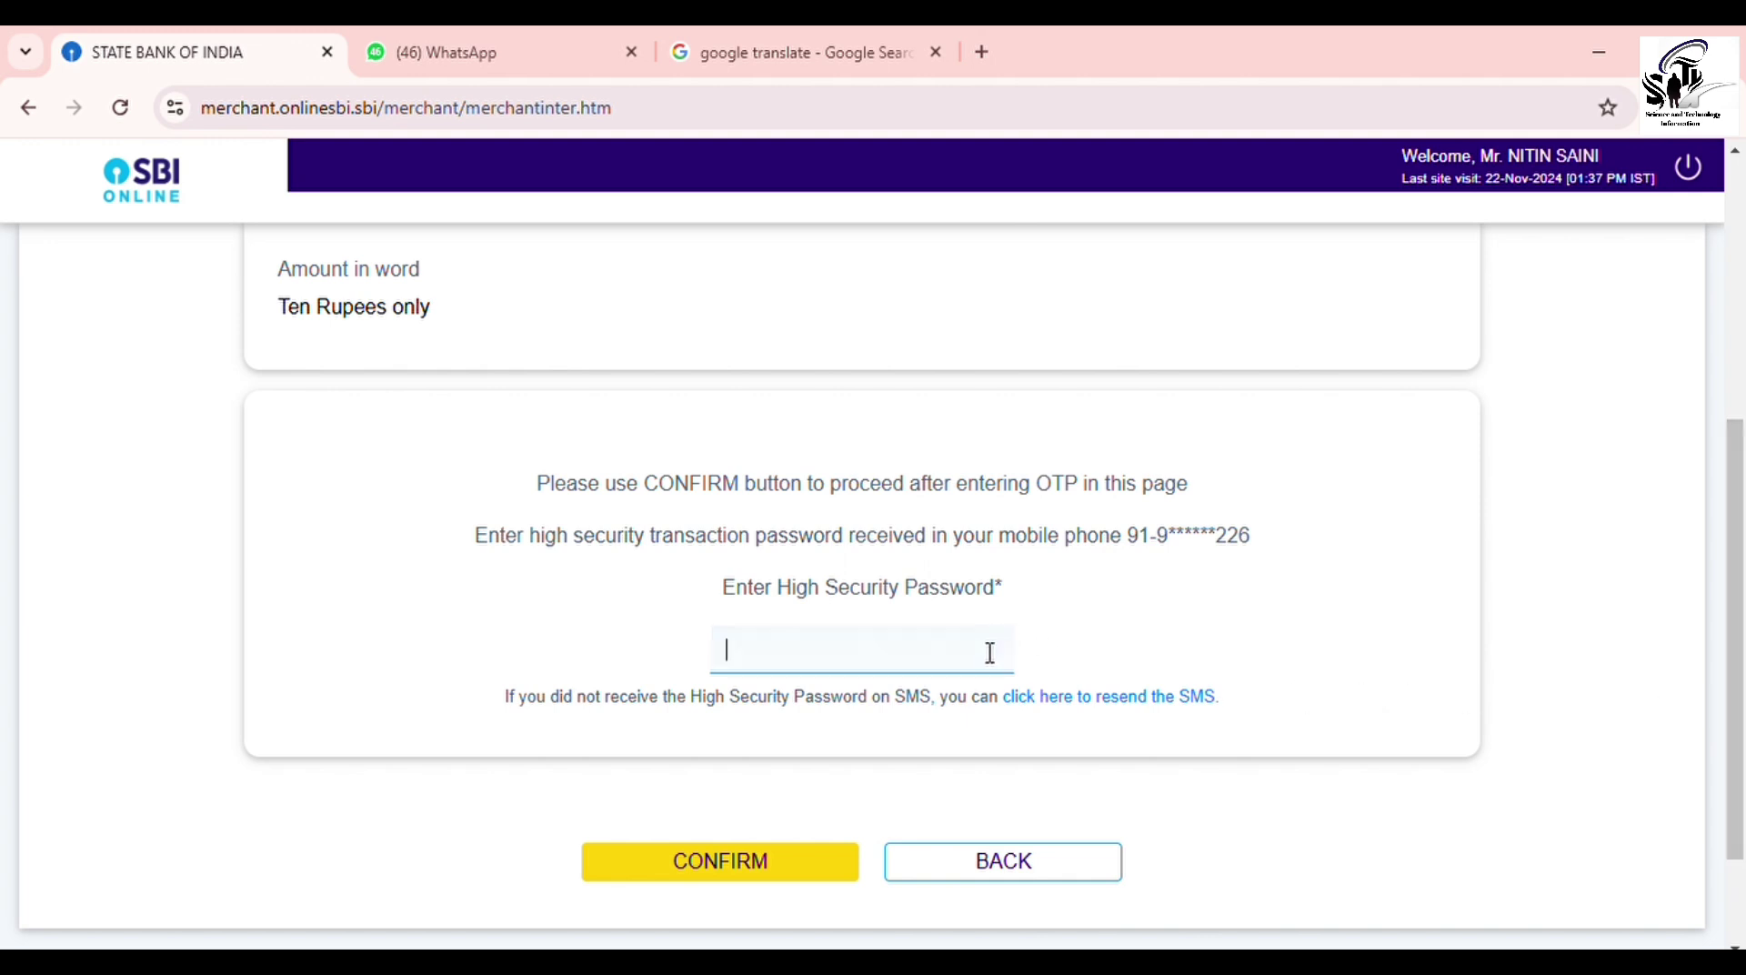
type("••••••")
left_click(824, 866)
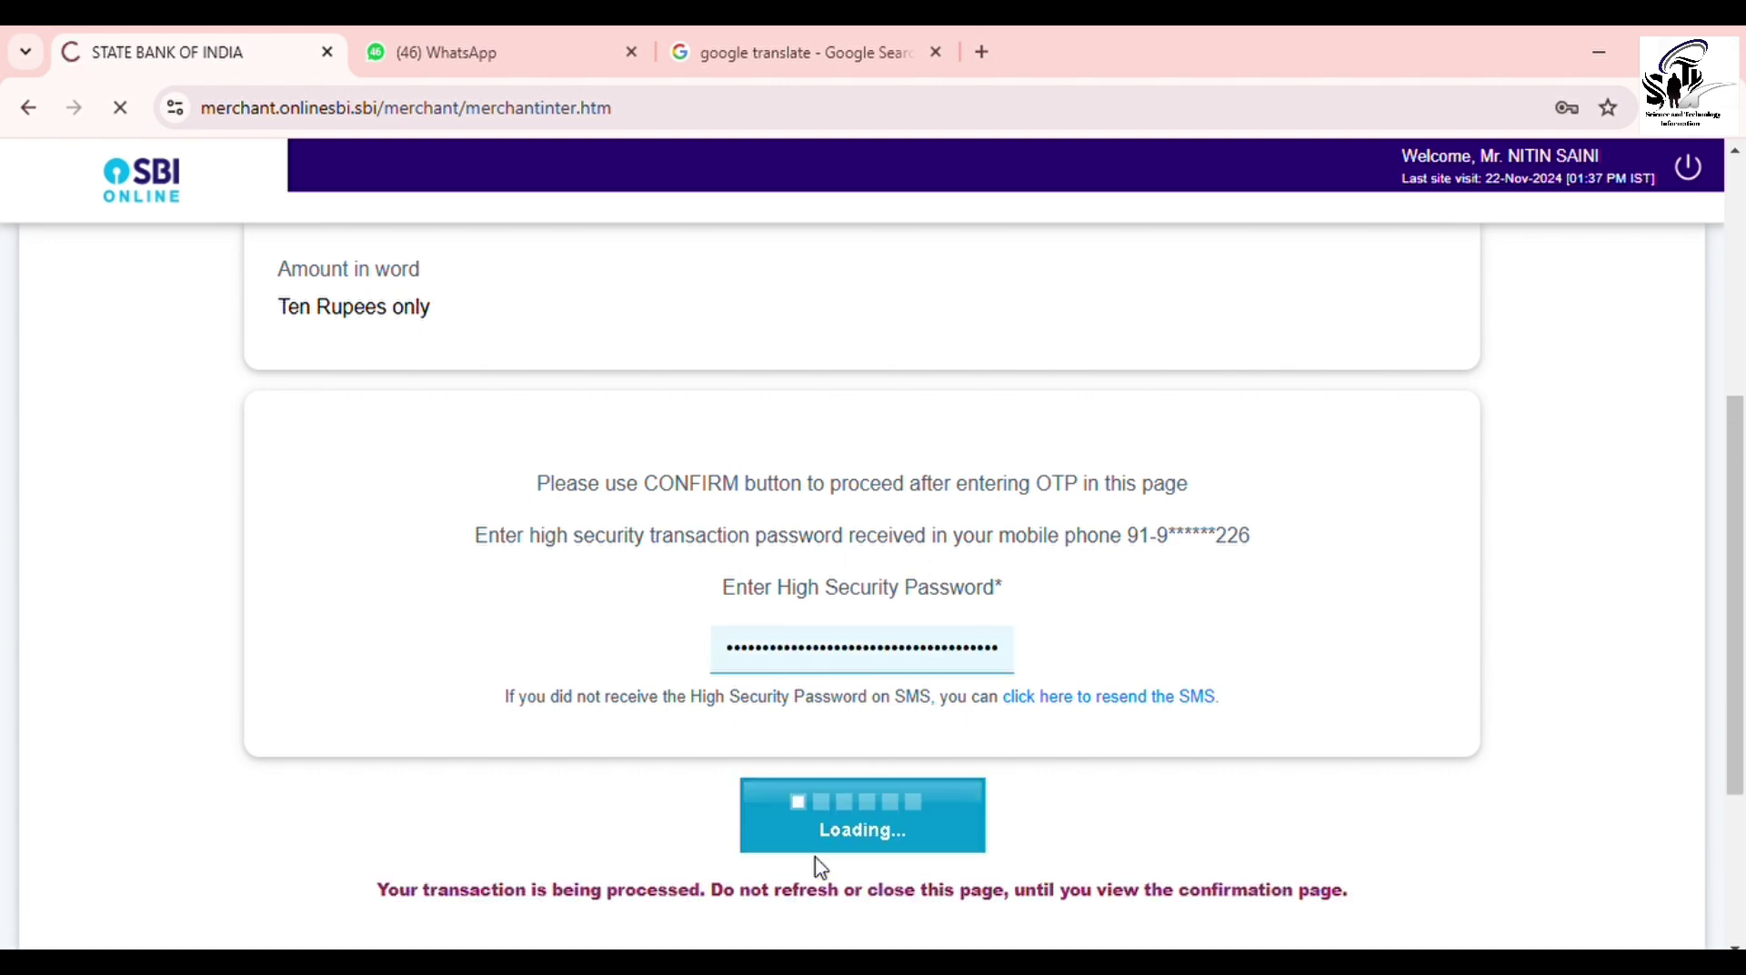